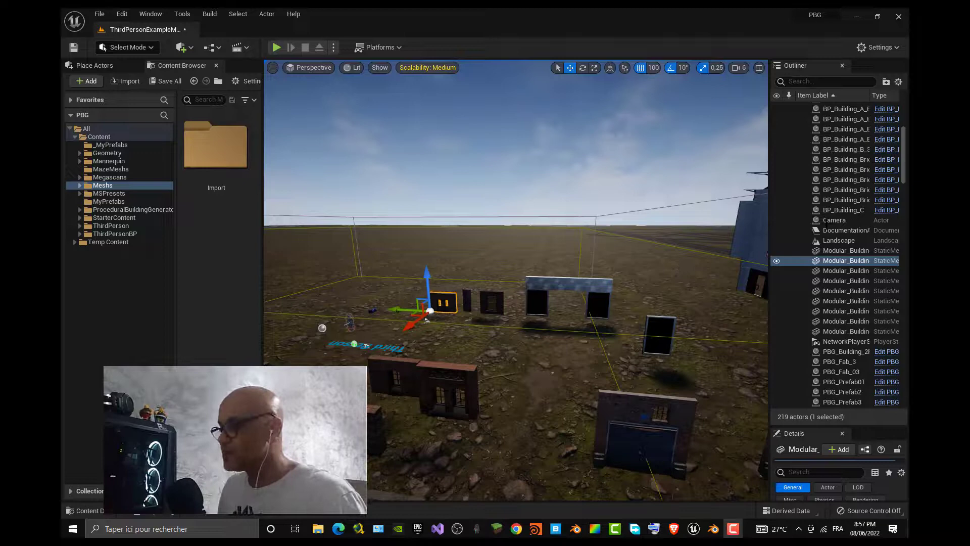
- Find the scene unit settings and set Unit Scale to 0.01 so the cube matches Unreal's centimetres
click(712, 528)
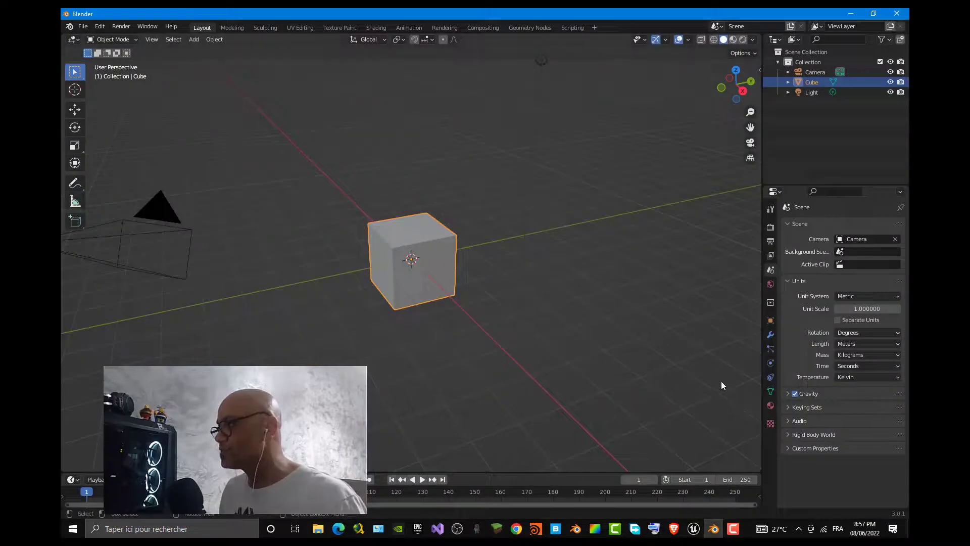
click(832, 192)
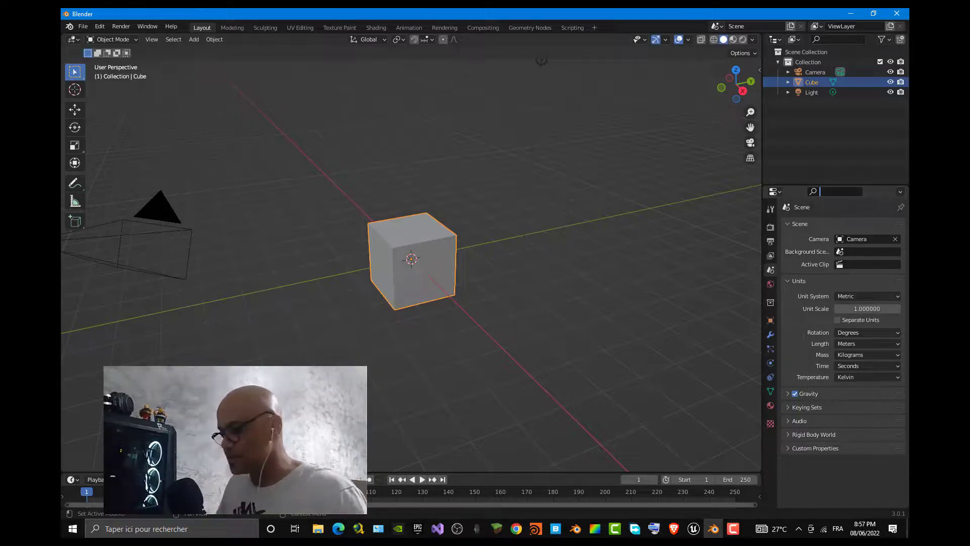
text(unit)
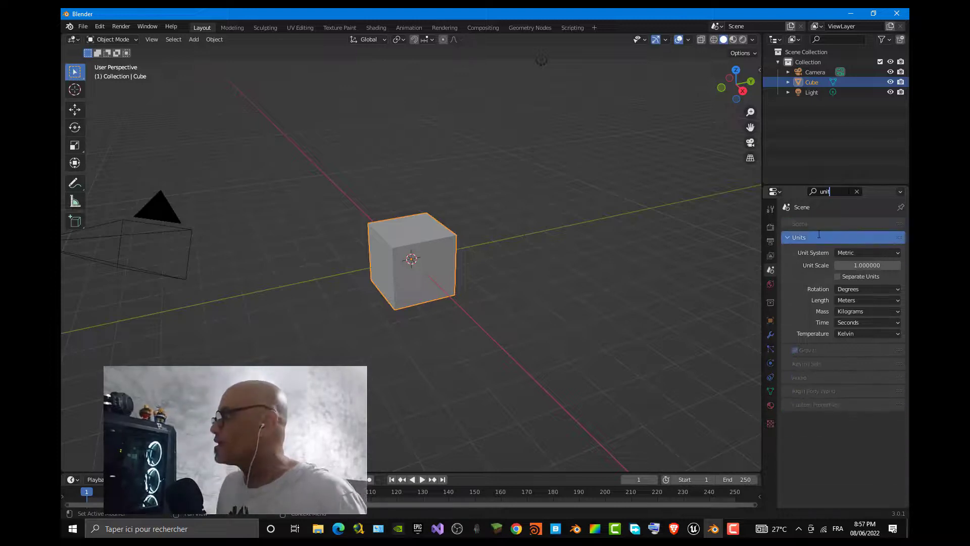
click(858, 268)
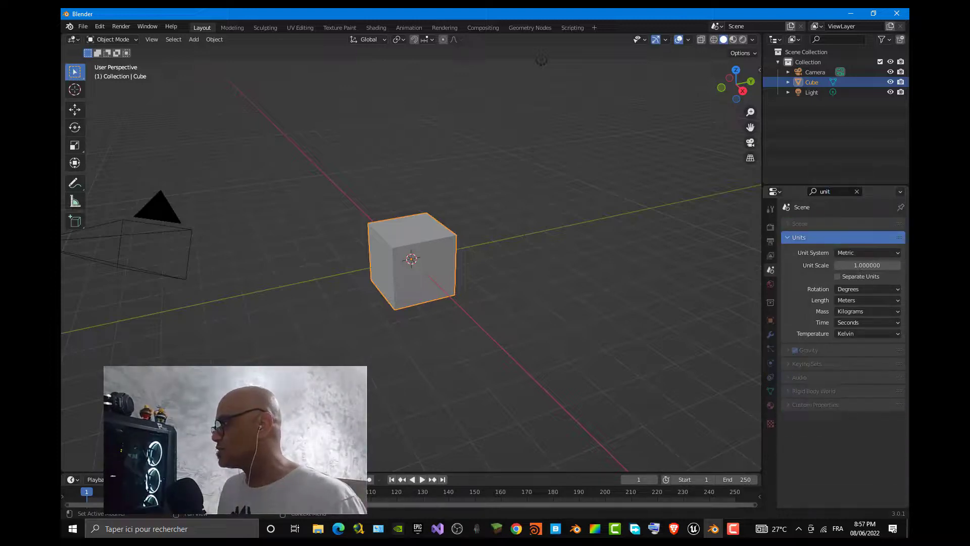
click(877, 265)
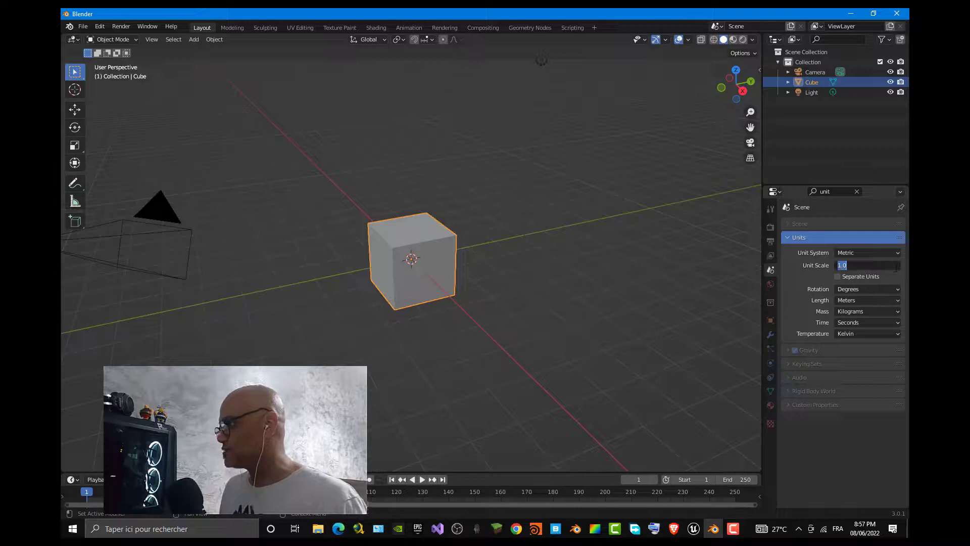
text(0)
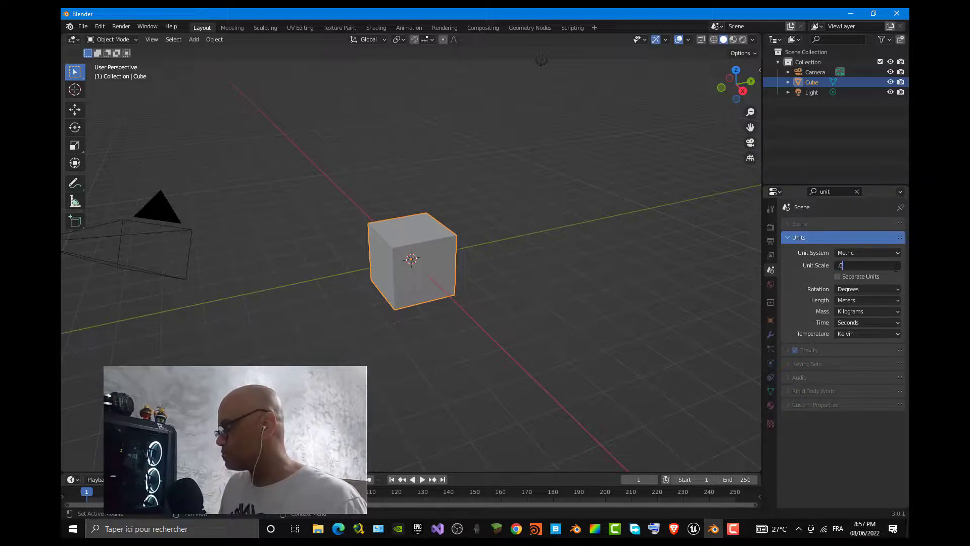
text(1)
key(Return)
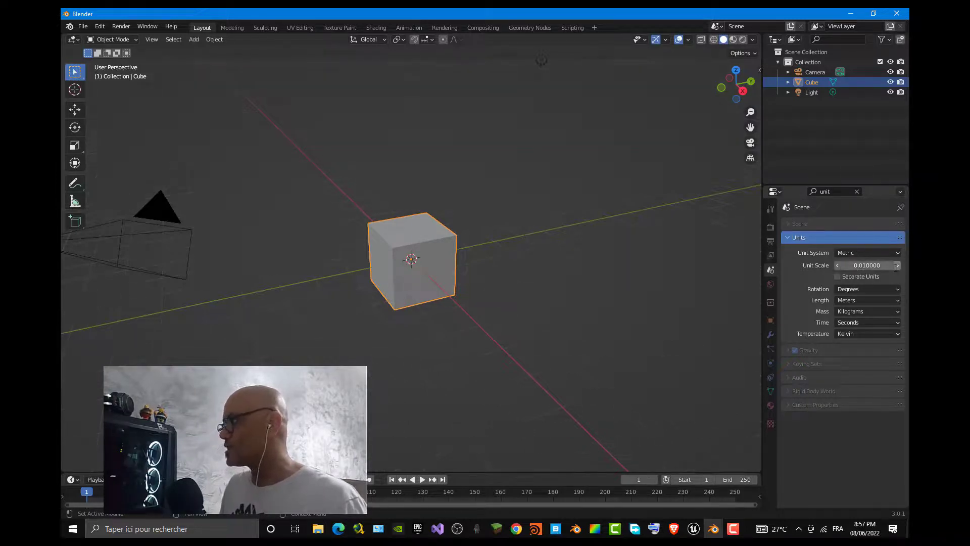
scroll(530, 305, down, 3)
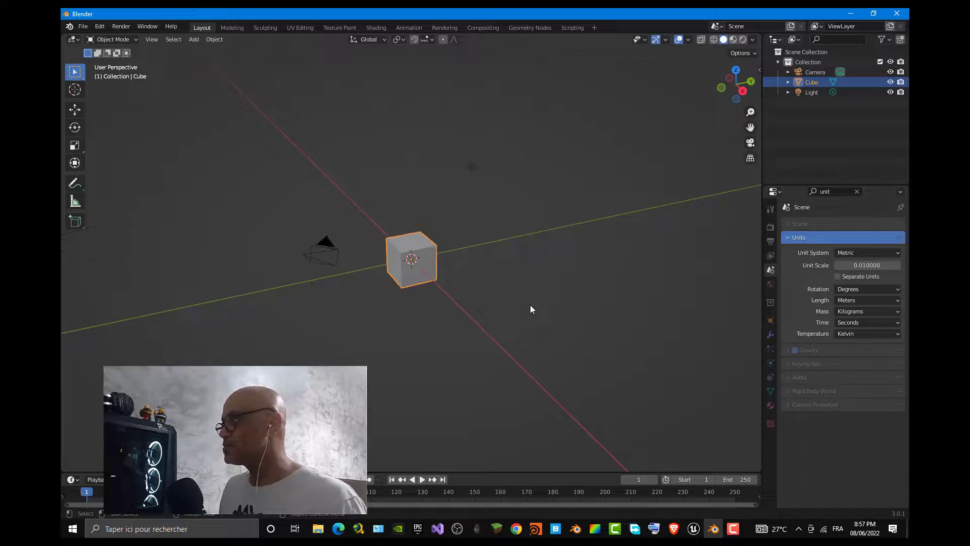
scroll(478, 298, up, 1)
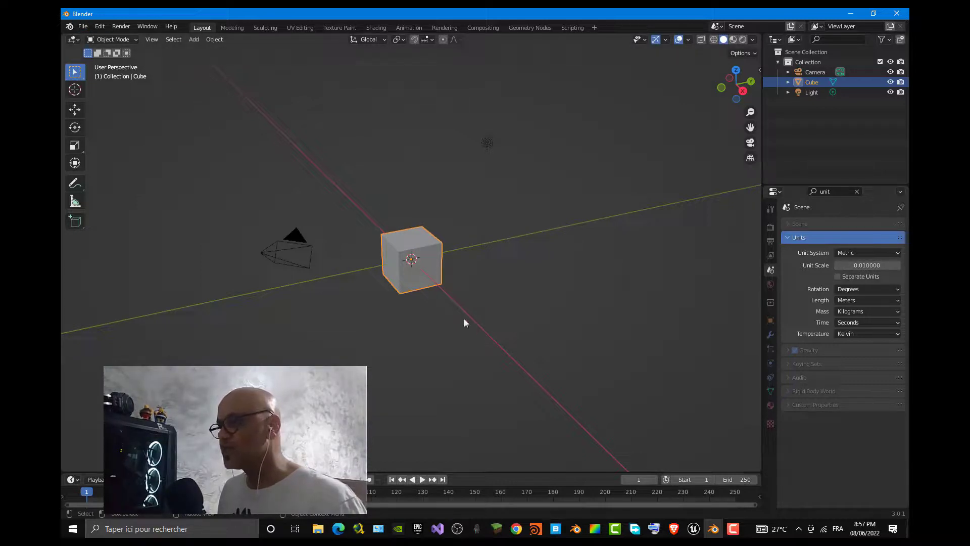
scroll(417, 273, up, 2)
scroll(416, 272, down, 5)
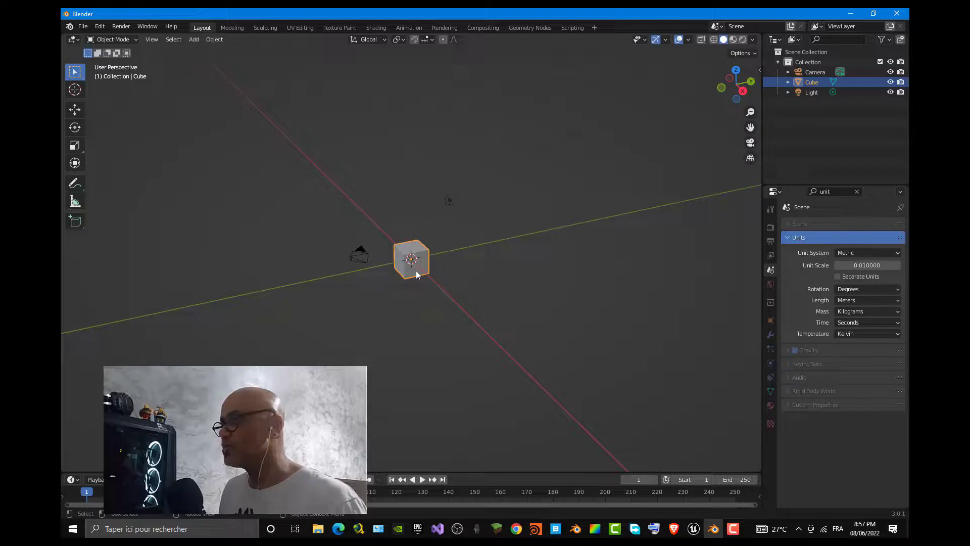
- In the sidebar Transform panel, set the cube's Z dimension to 3 m
click(758, 72)
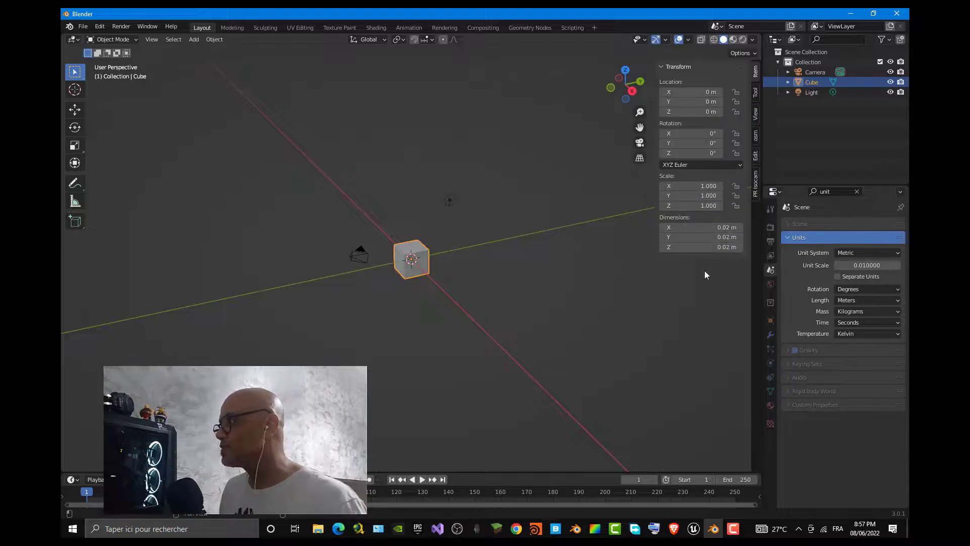
click(723, 247)
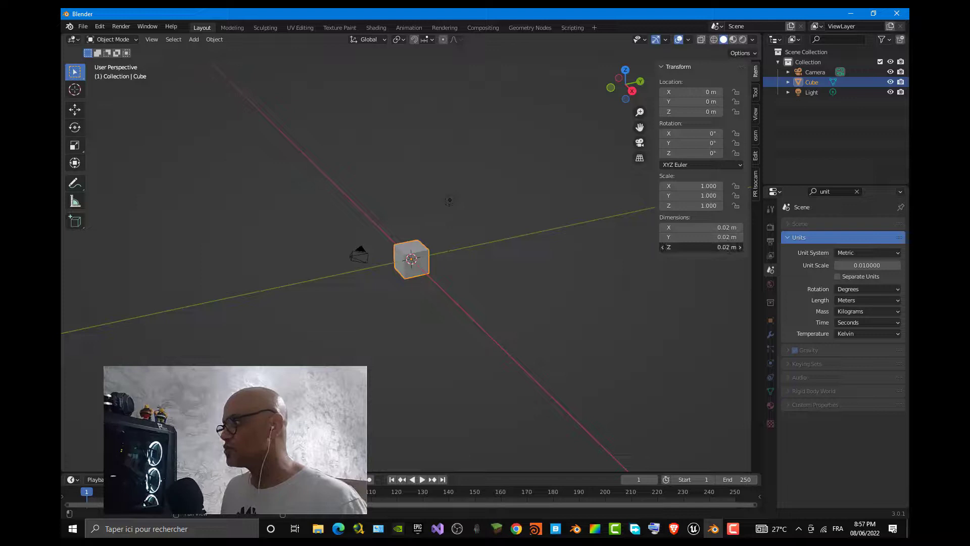
key(Escape)
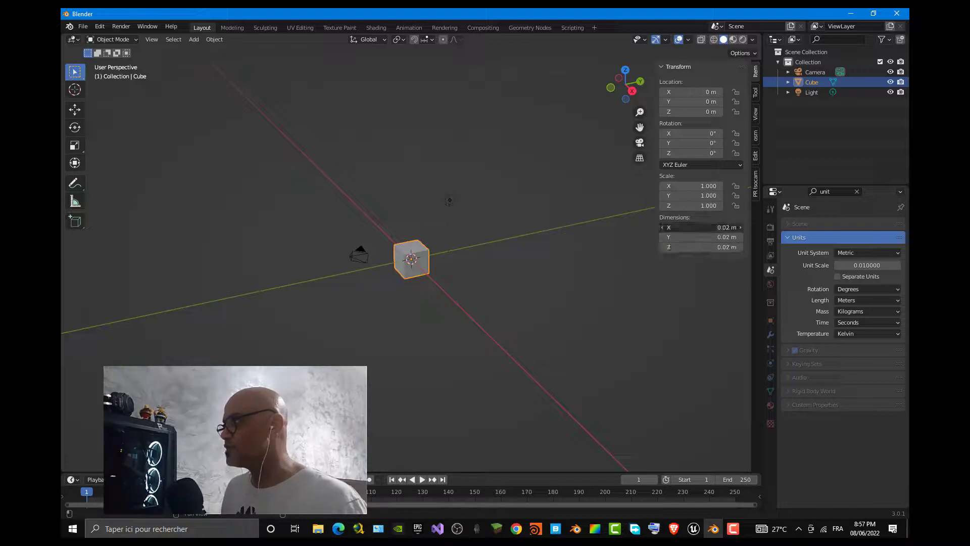
click(723, 228)
key(Escape)
click(725, 247)
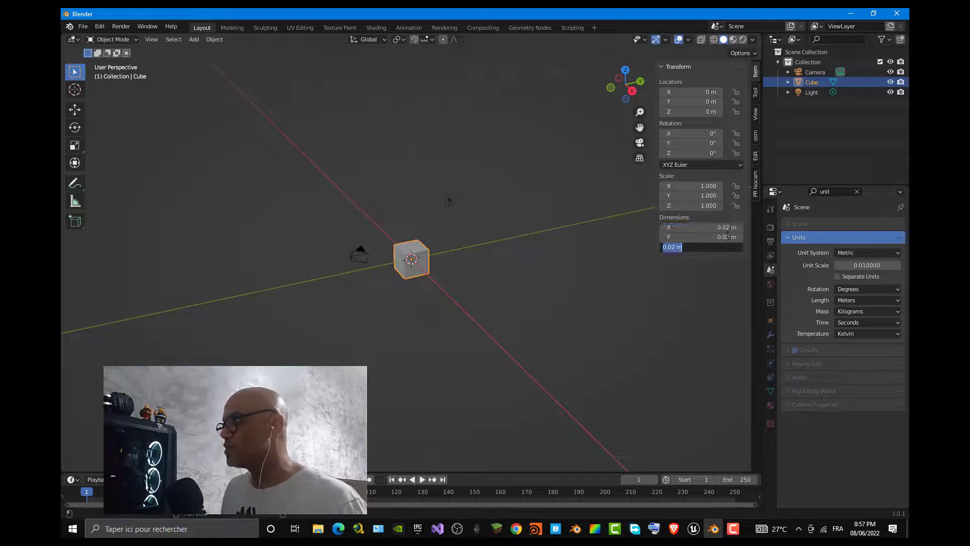
key(Escape)
click(725, 247)
key(Escape)
click(725, 247)
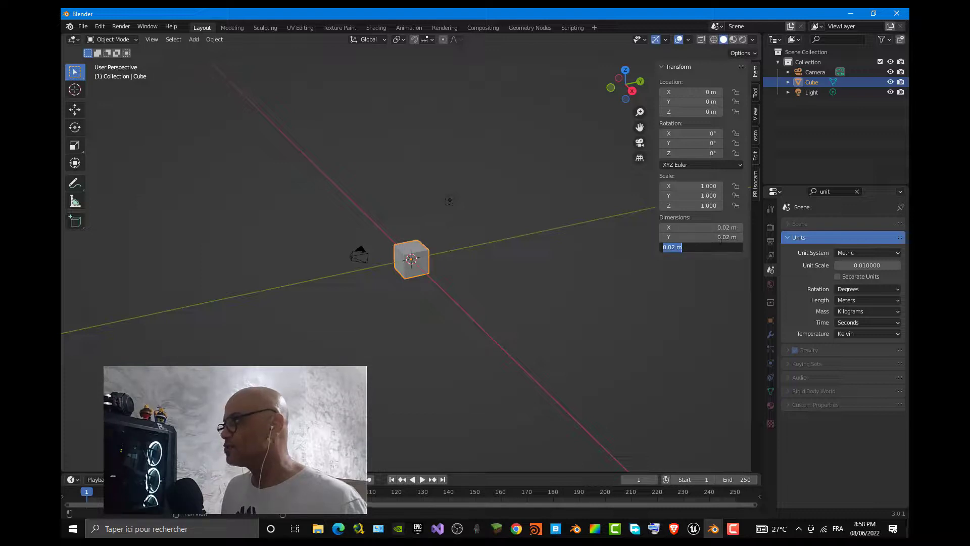
text(3)
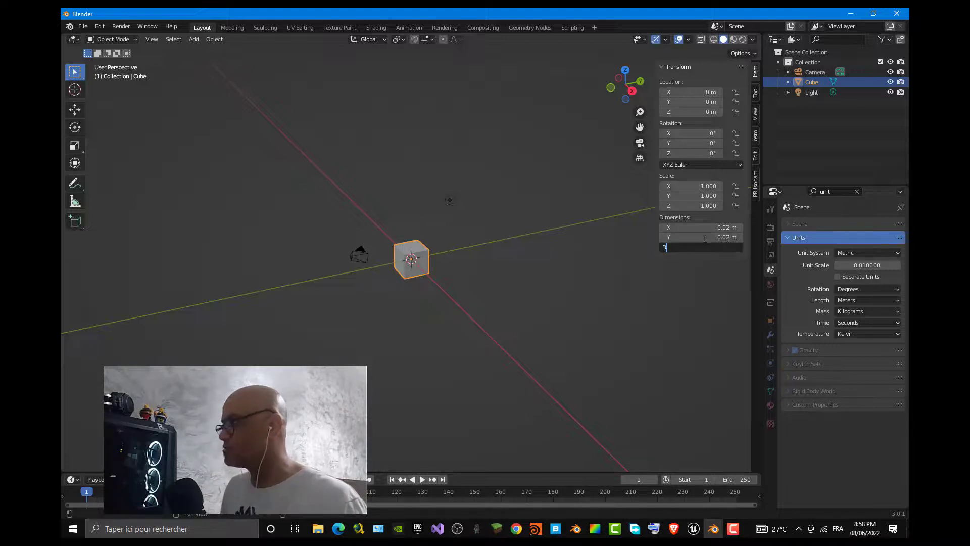
key(Return)
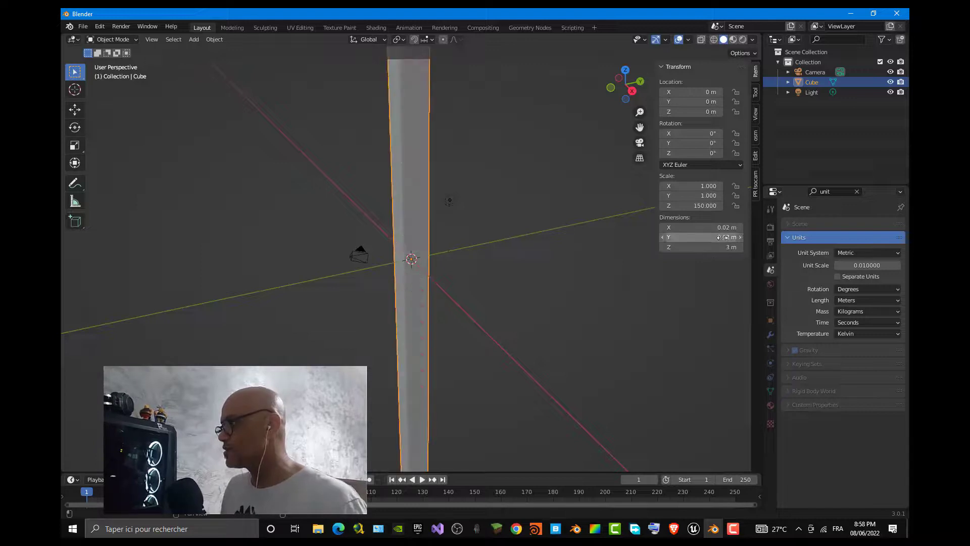
- Set the cube's Y dimension to 4 m and X dimension to 0.2 m
click(722, 236)
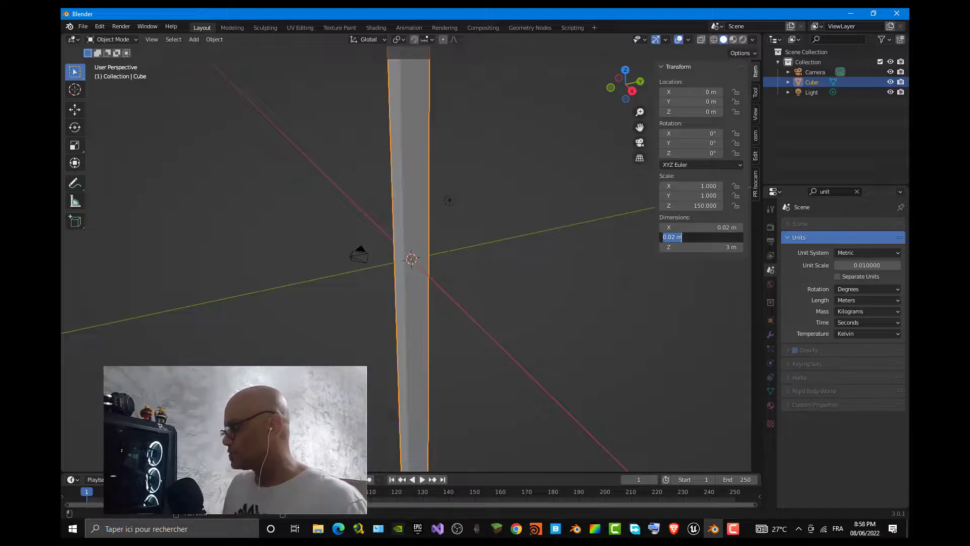
text(4)
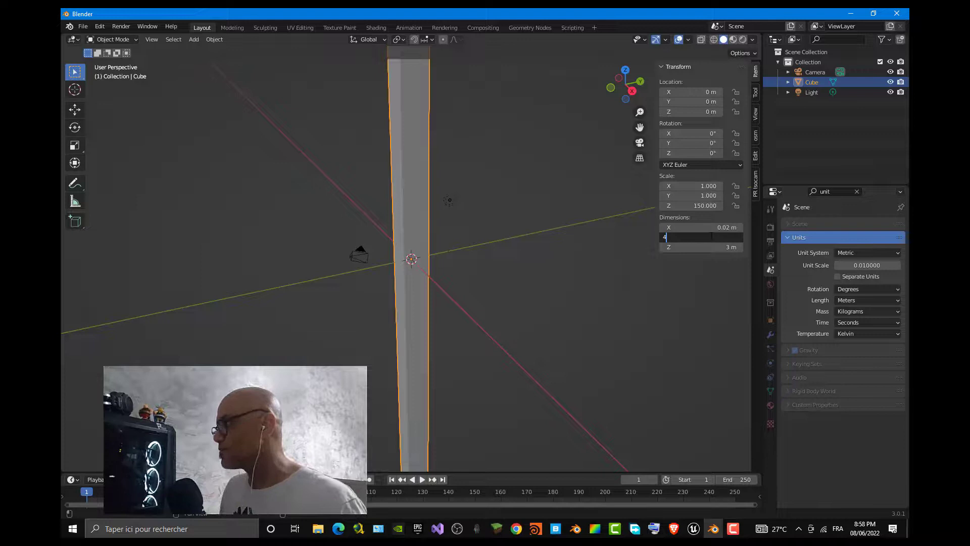
key(Return)
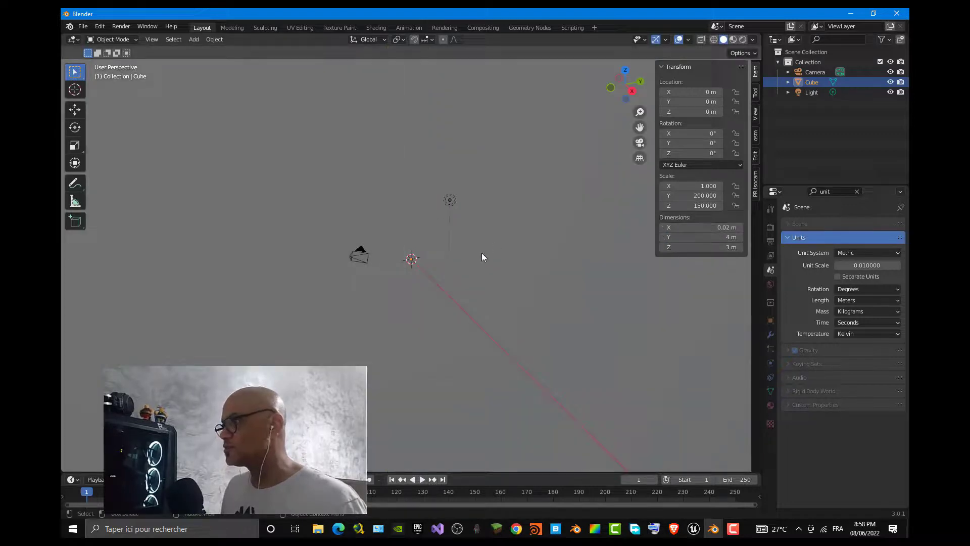
scroll(483, 254, down, 5)
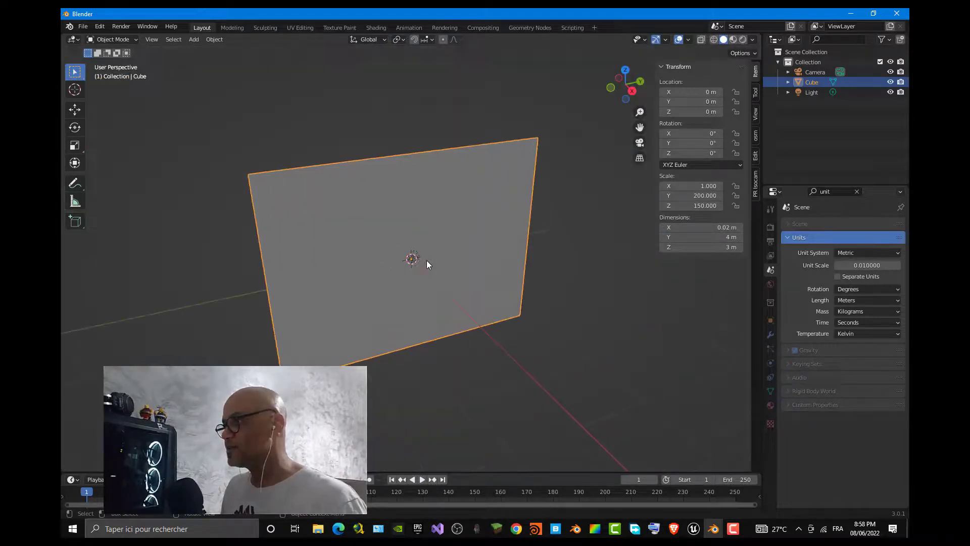
click(728, 228)
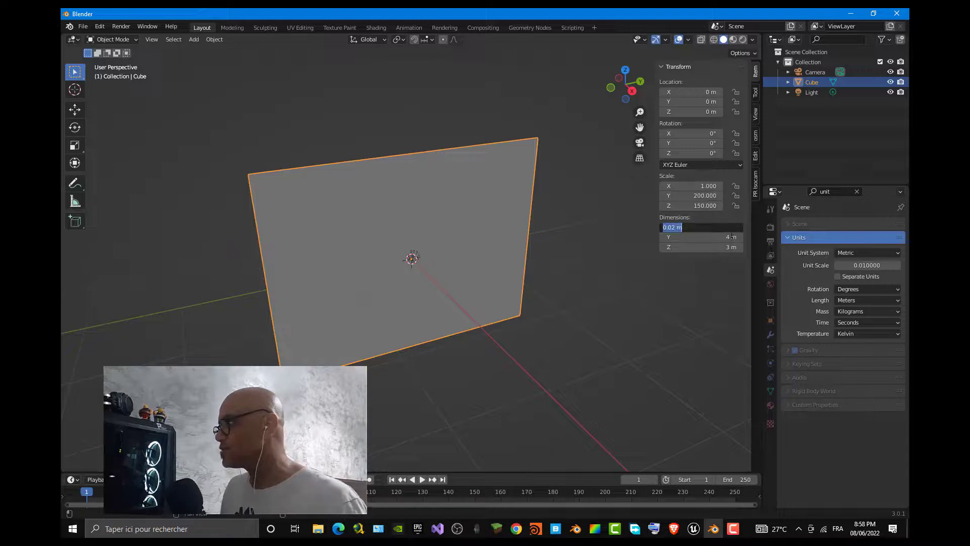
text(0.2)
key(Return)
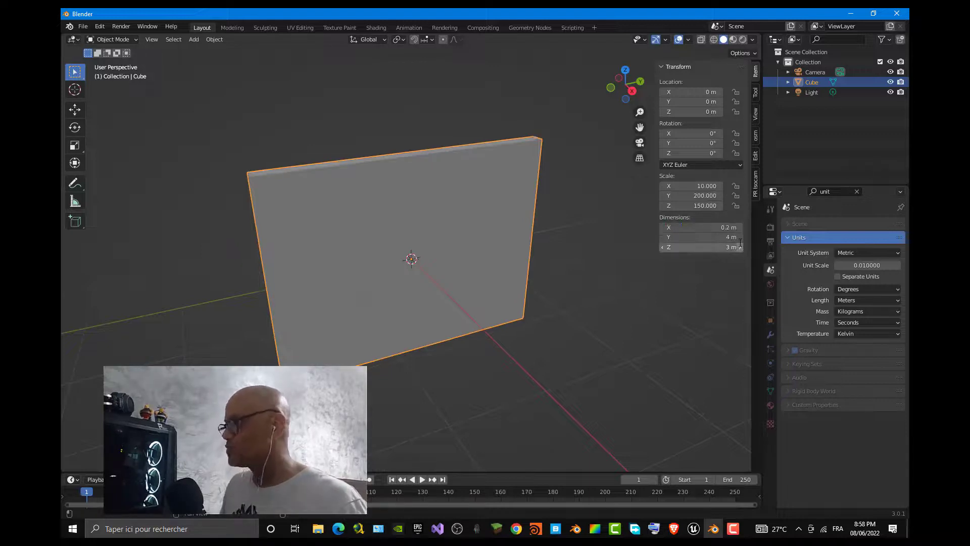
middle_drag(425, 284, 431, 243)
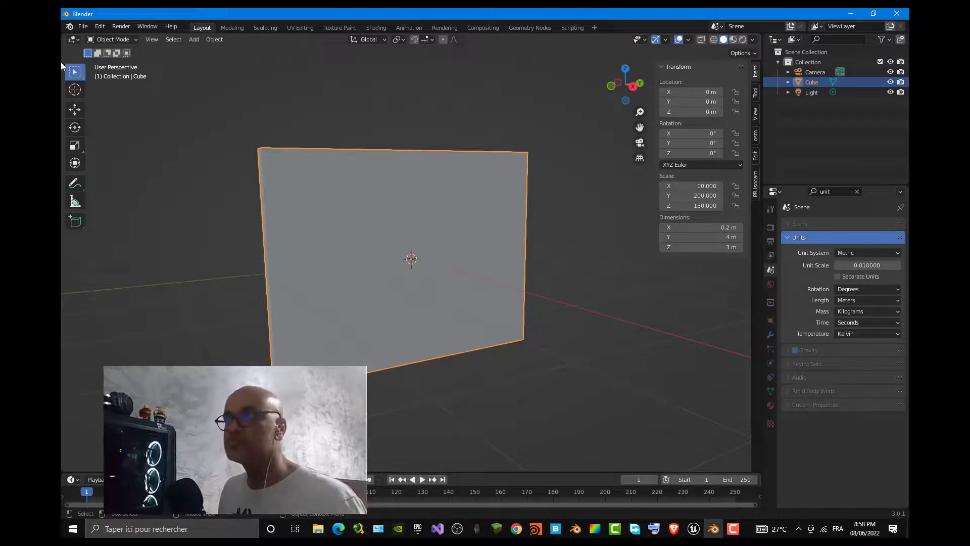
- Open the FBX export dialog from File > Export, then cancel it
click(83, 27)
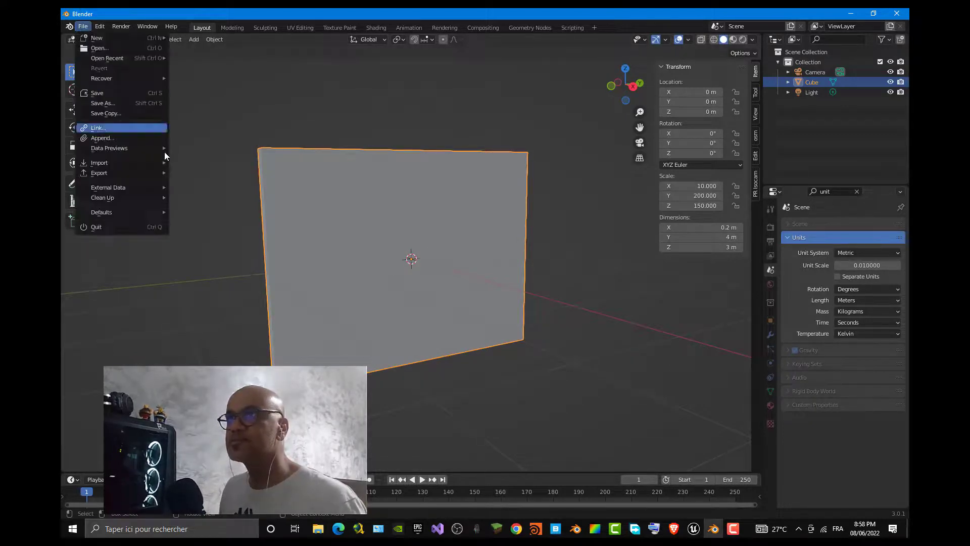
mouse_move(142, 174)
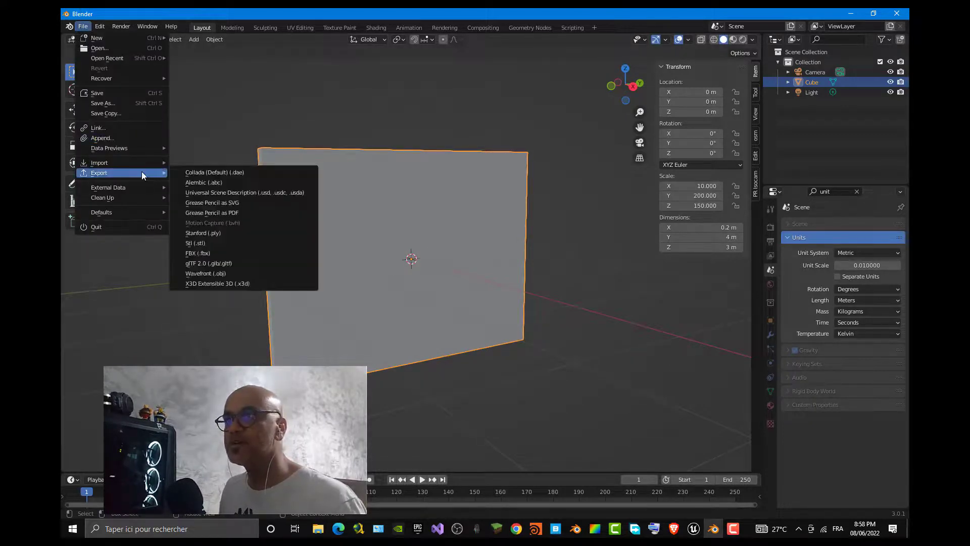
click(232, 252)
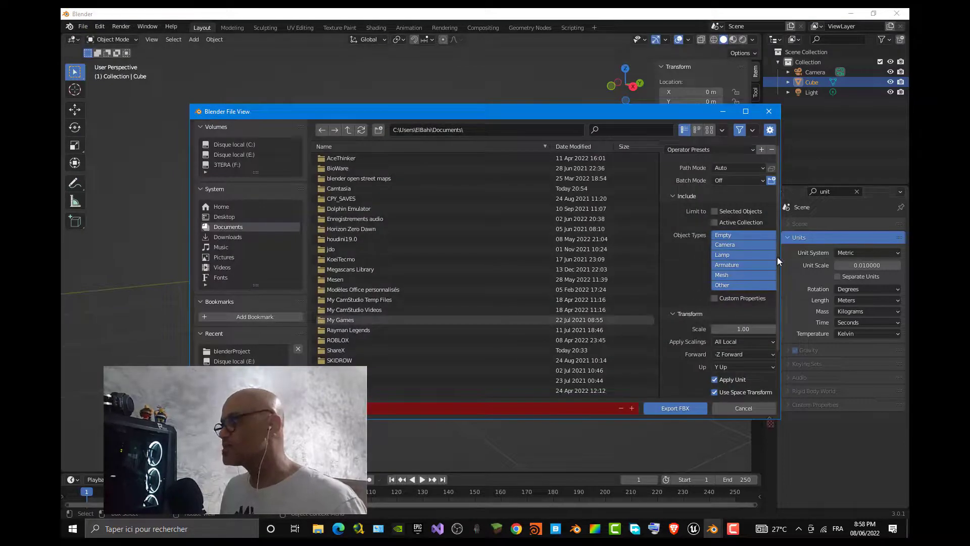
click(743, 410)
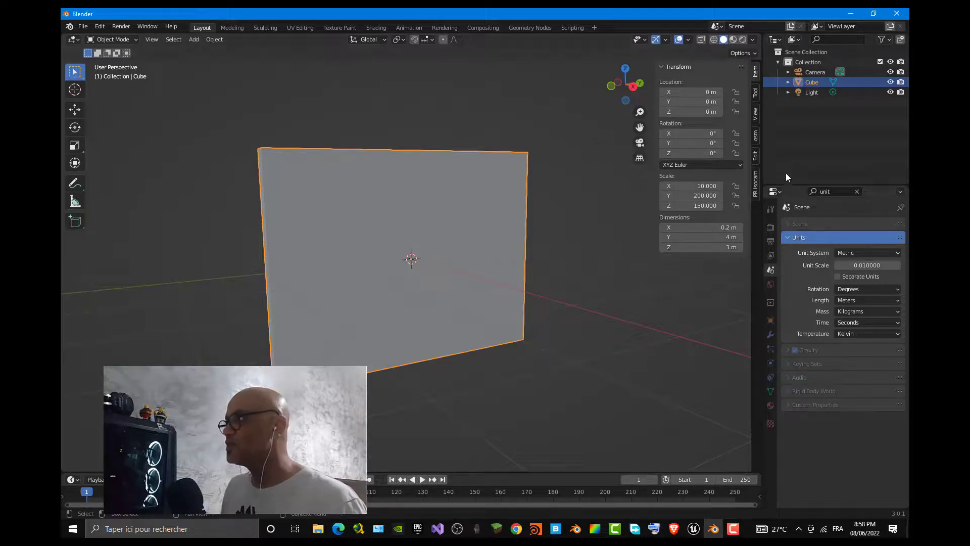
- Delete the Light and Camera objects and select the wall cube
click(813, 96)
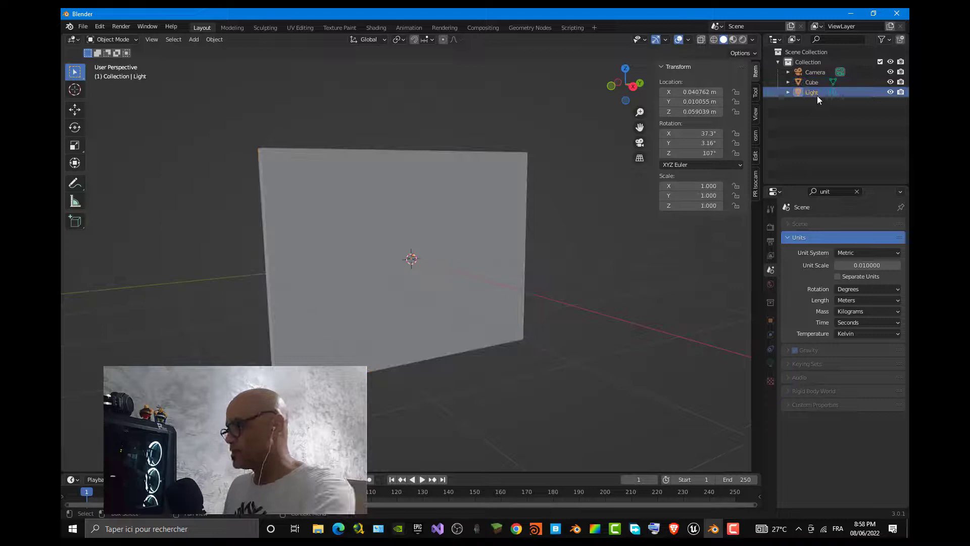
key(Delete)
click(815, 72)
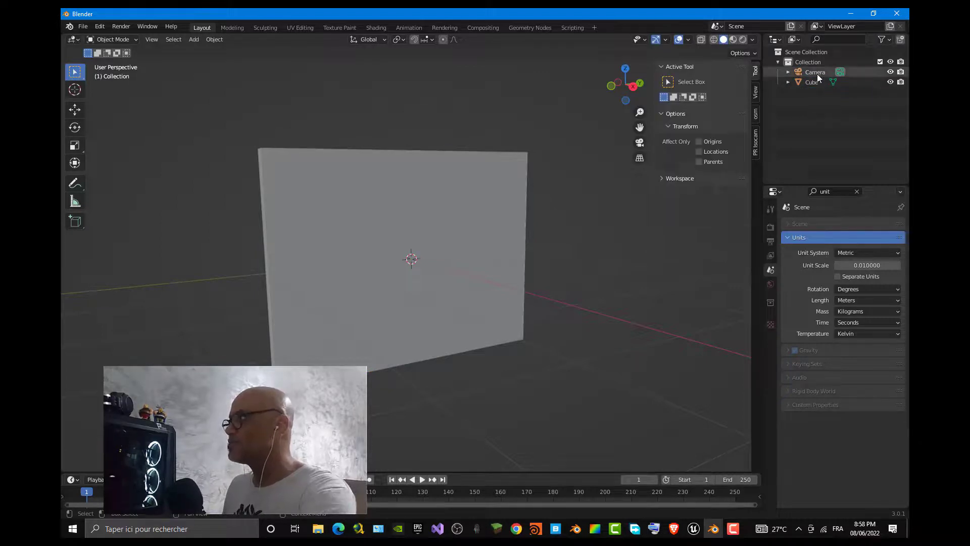
key(Delete)
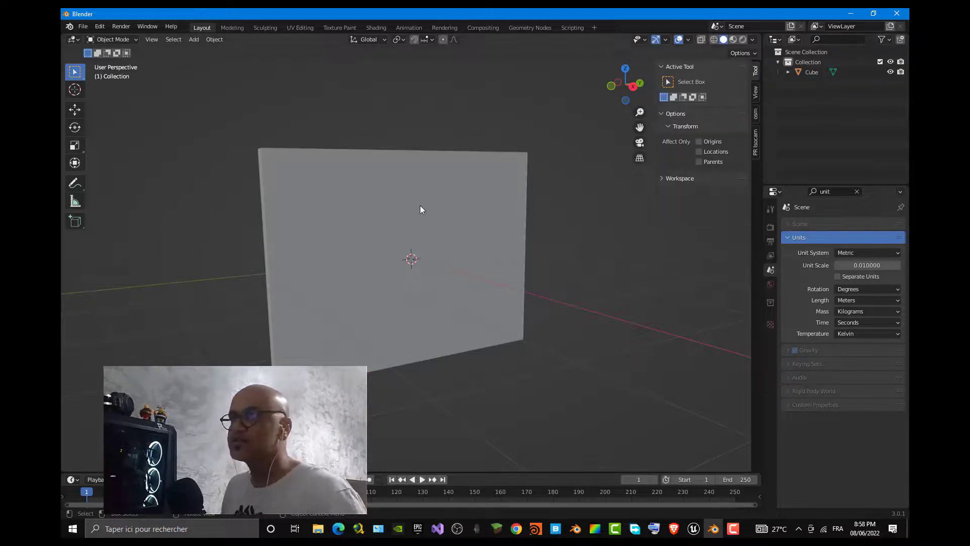
click(457, 260)
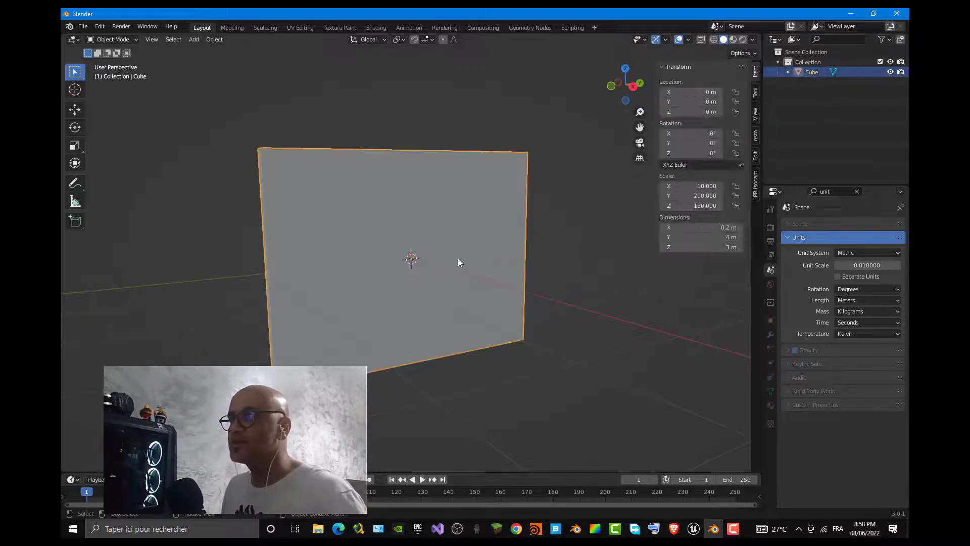
- Start an FBX export limited to selected objects of the Mesh type only
click(83, 27)
mouse_move(117, 173)
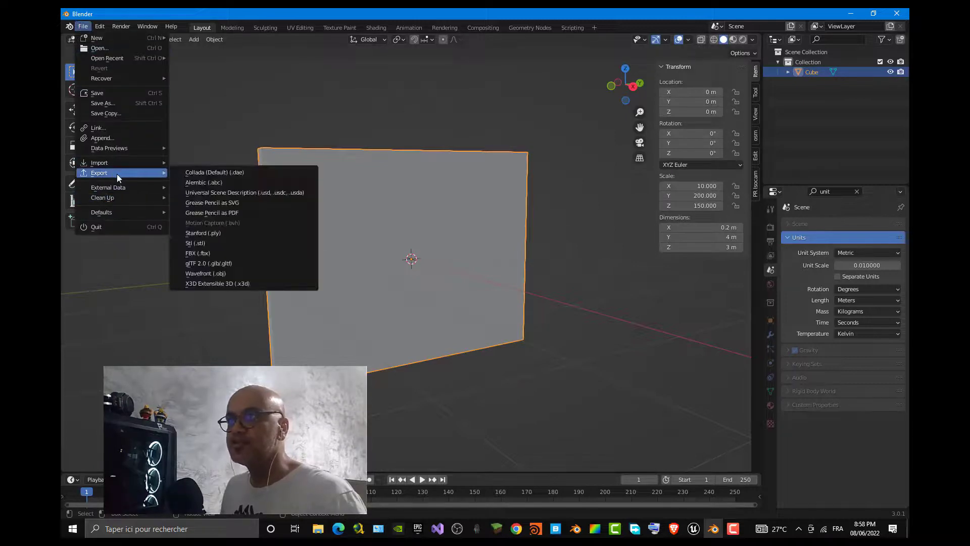
click(258, 253)
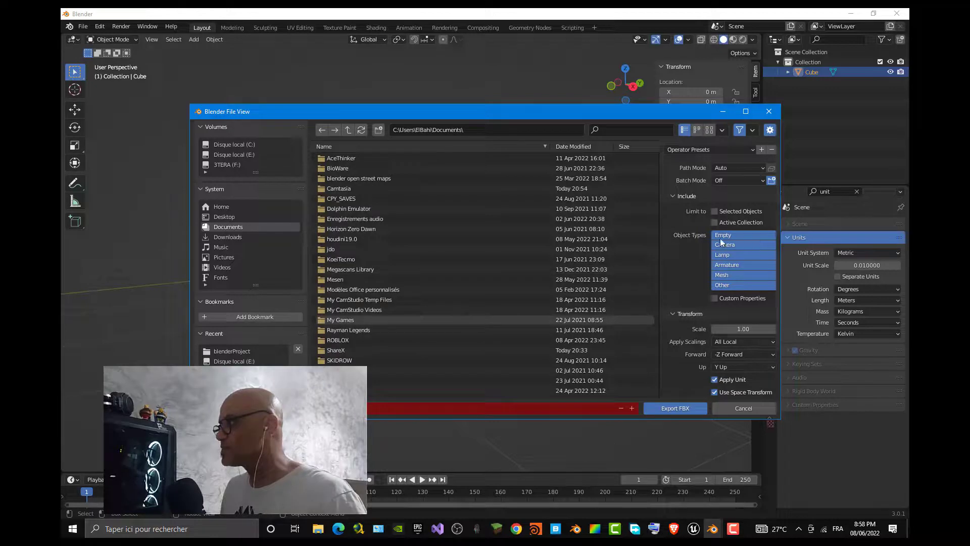
click(714, 212)
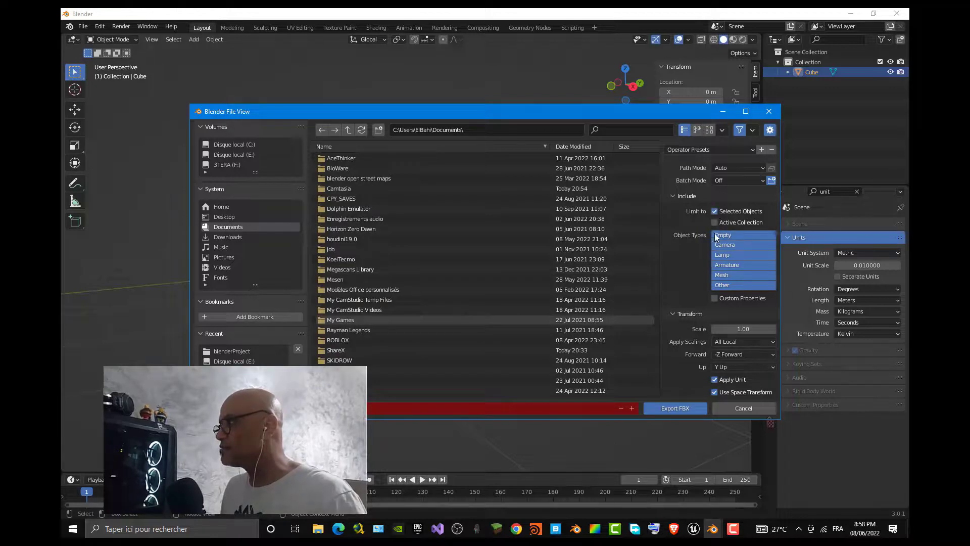
click(747, 111)
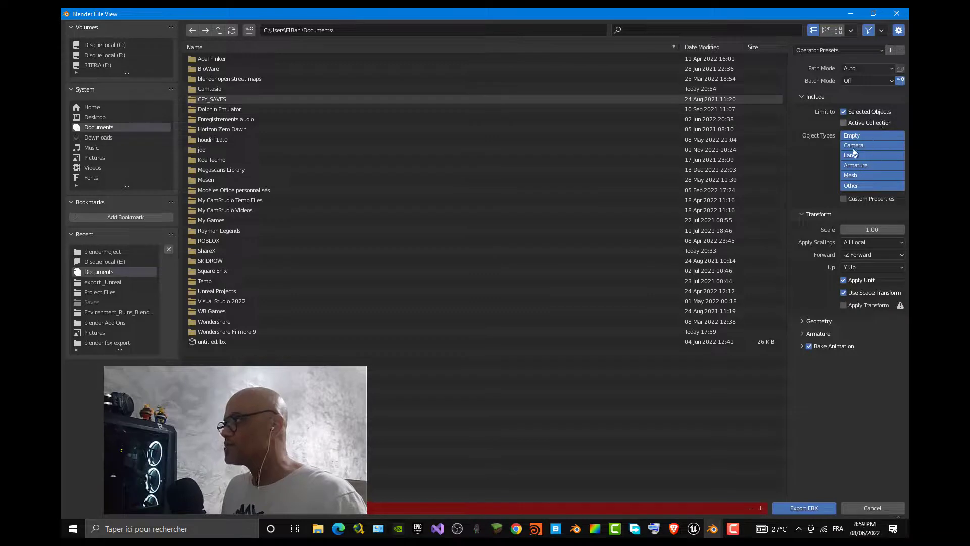
click(865, 178)
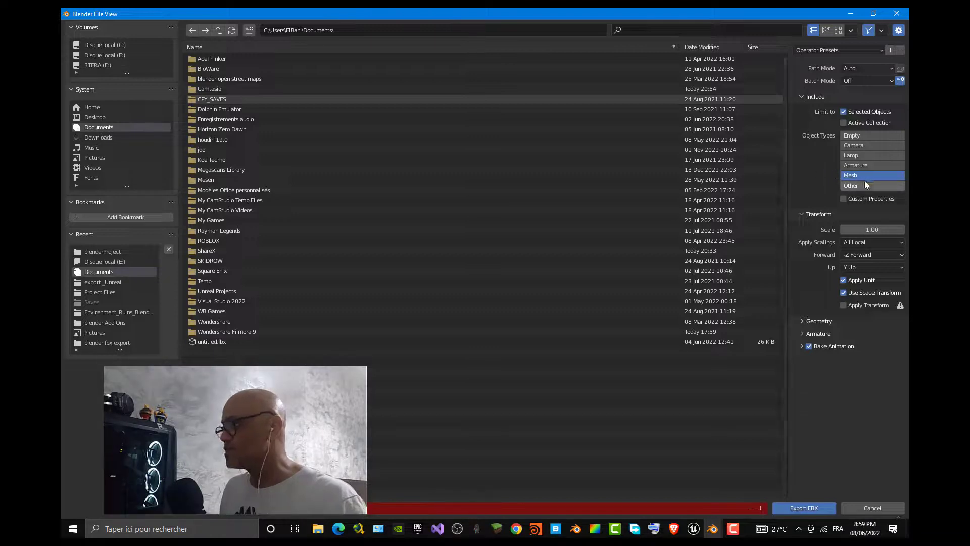
- Set the export forward axis to X Forward and geometry smoothing to Face
click(891, 253)
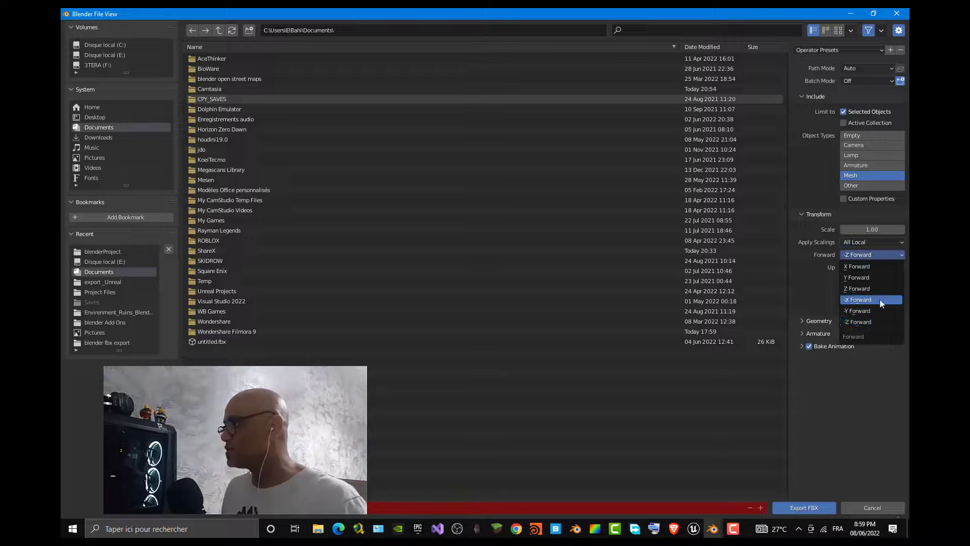
click(876, 272)
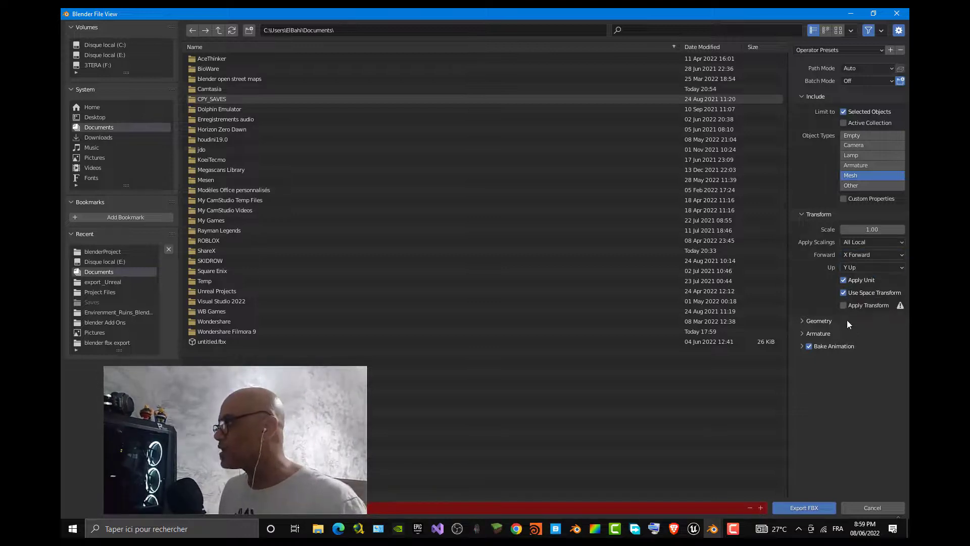
click(802, 321)
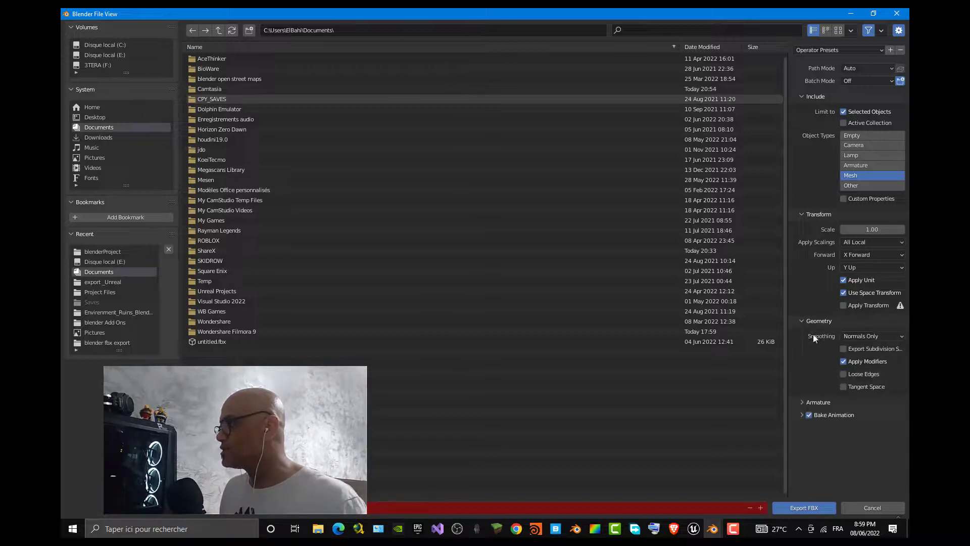
click(875, 335)
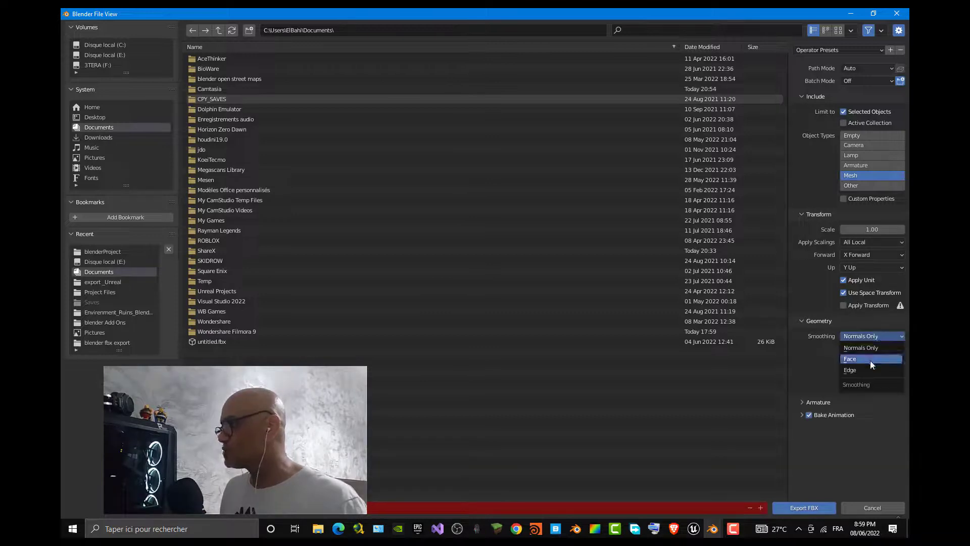
click(870, 360)
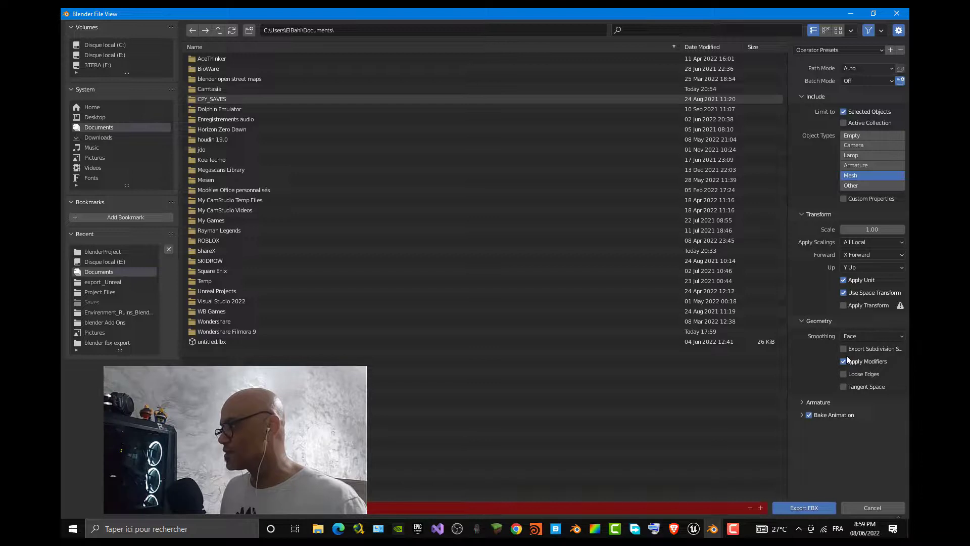
- Turn off Bake Animation and choose the Desktop as the export folder
click(804, 402)
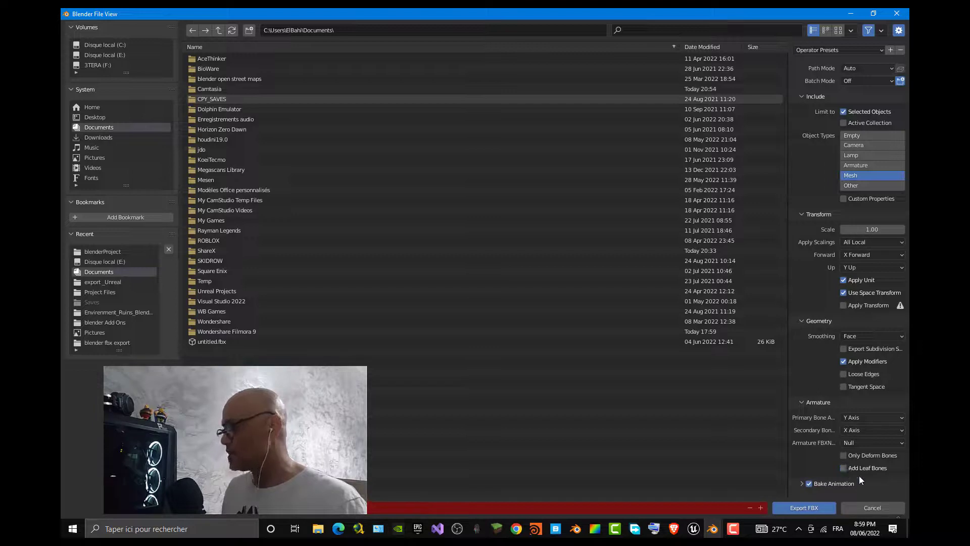
click(801, 483)
scroll(817, 477, down, 3)
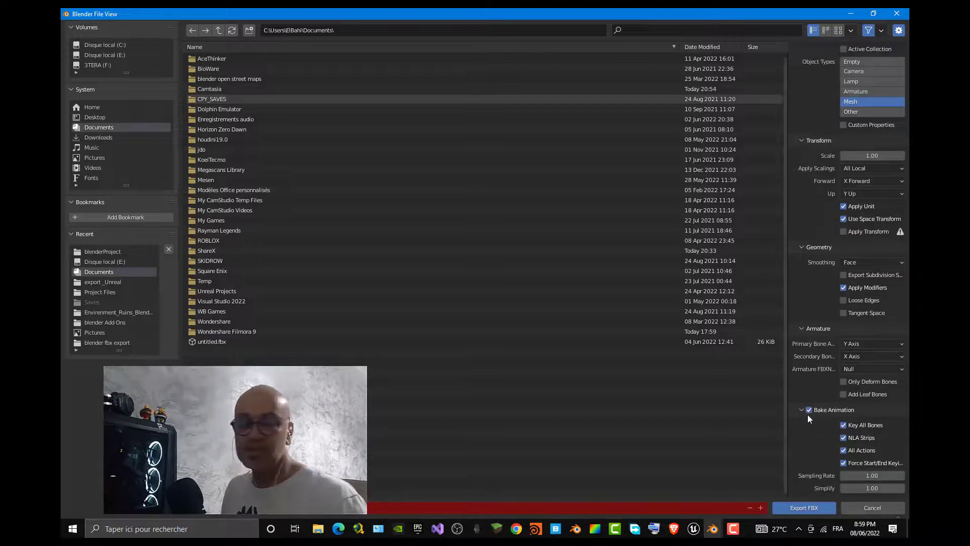
click(806, 414)
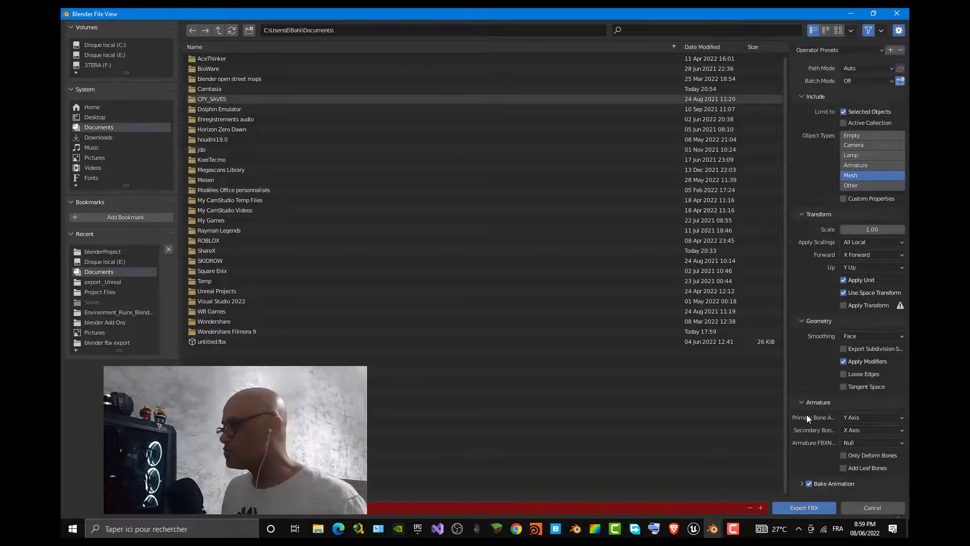
click(810, 484)
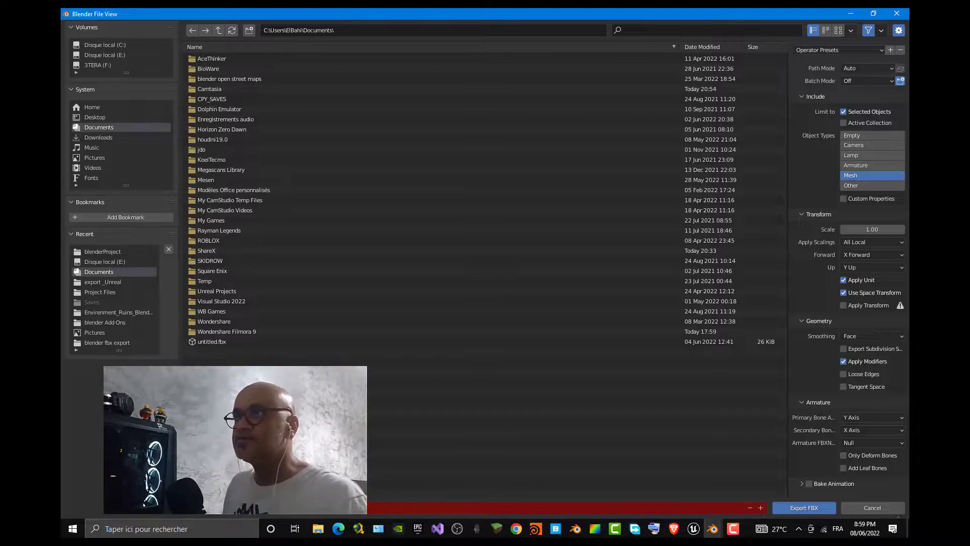
click(112, 117)
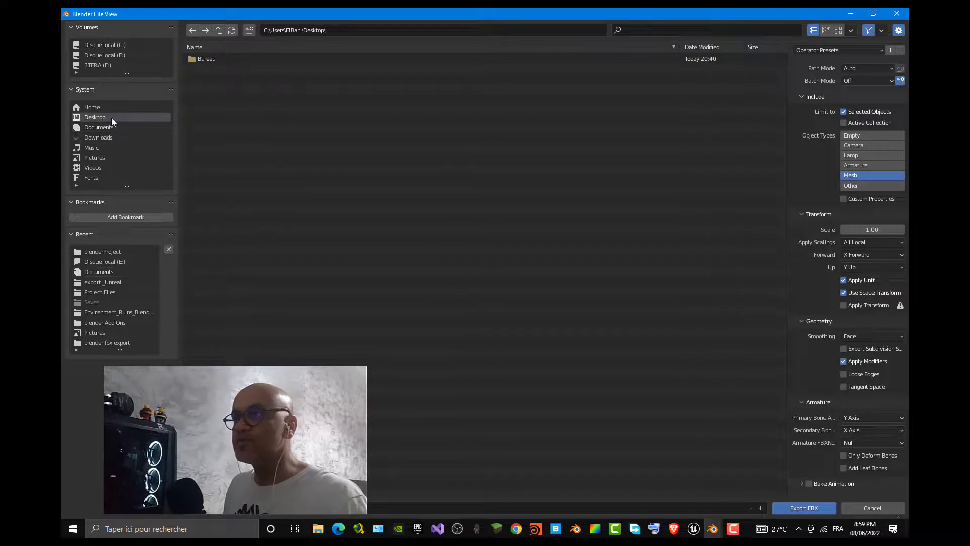
- Export the wall FBX, then switch to Unreal Engine's Meshs content folder
click(809, 508)
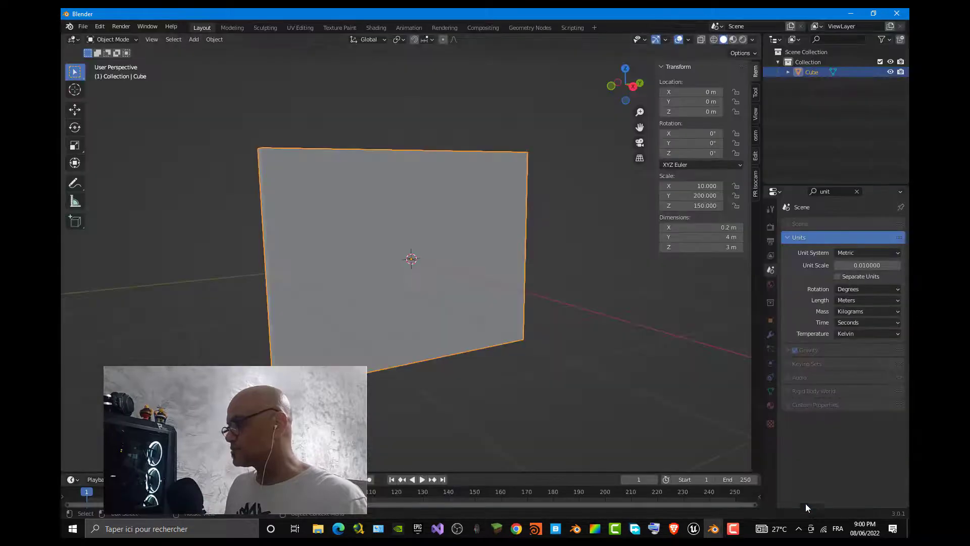
click(850, 14)
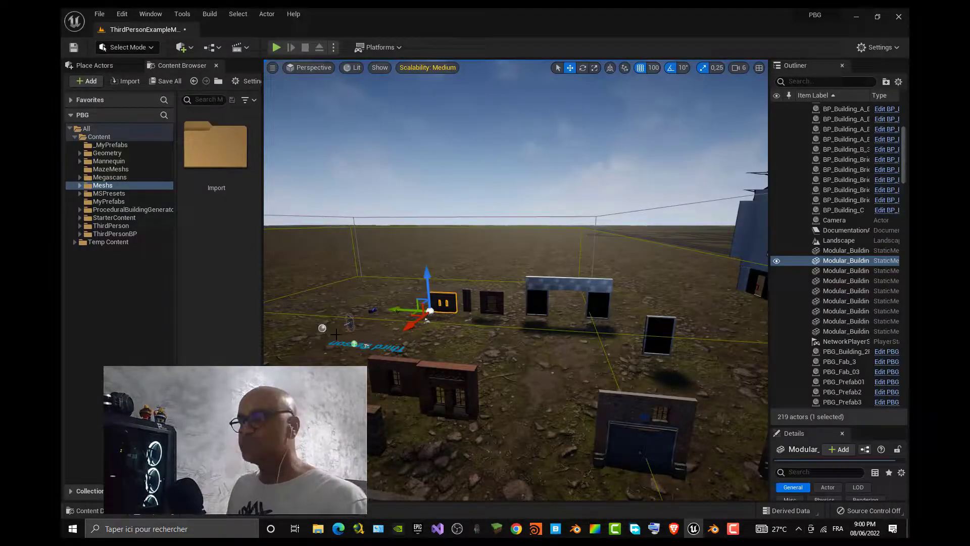
scroll(483, 284, down, 3)
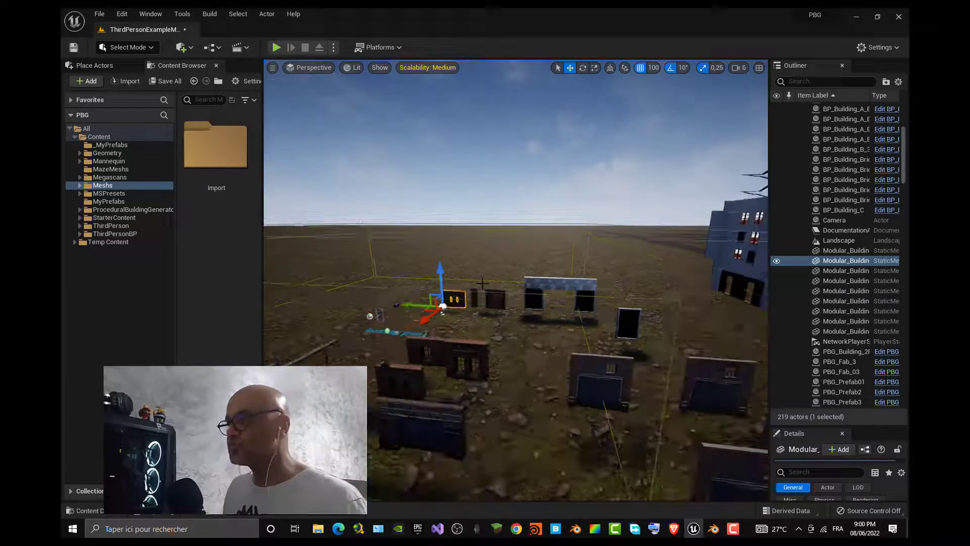
scroll(483, 284, up, 3)
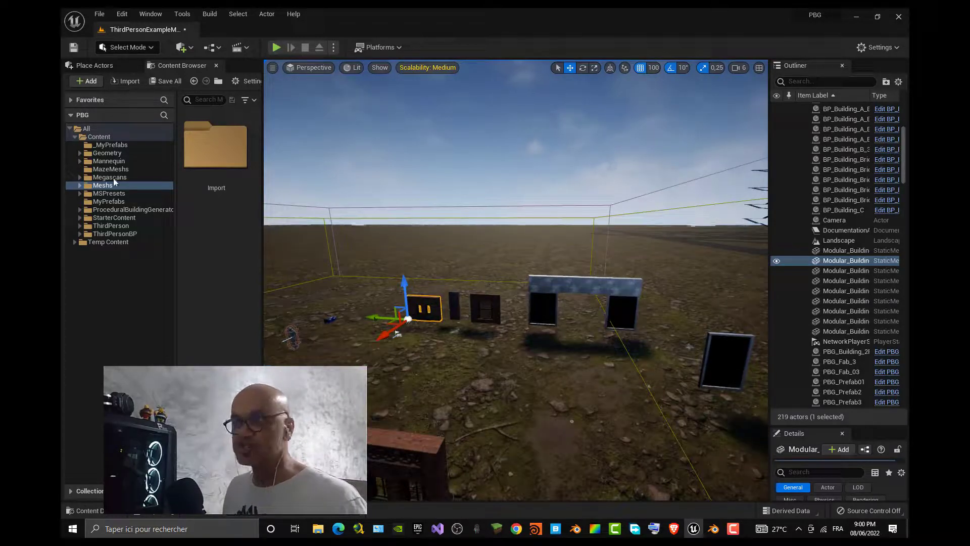
click(133, 194)
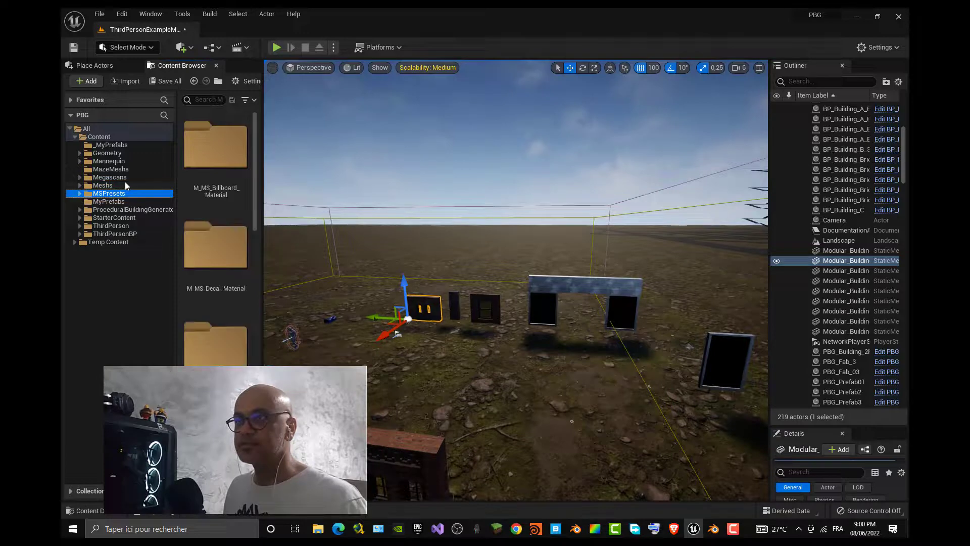
click(102, 185)
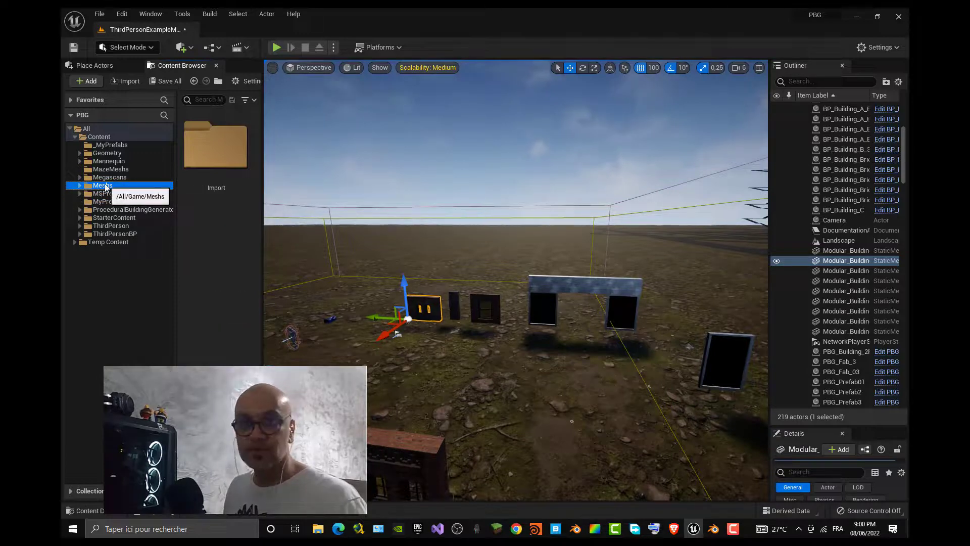
- Choose wall4-3.fbx from the Desktop via File > Import Into Level
click(100, 13)
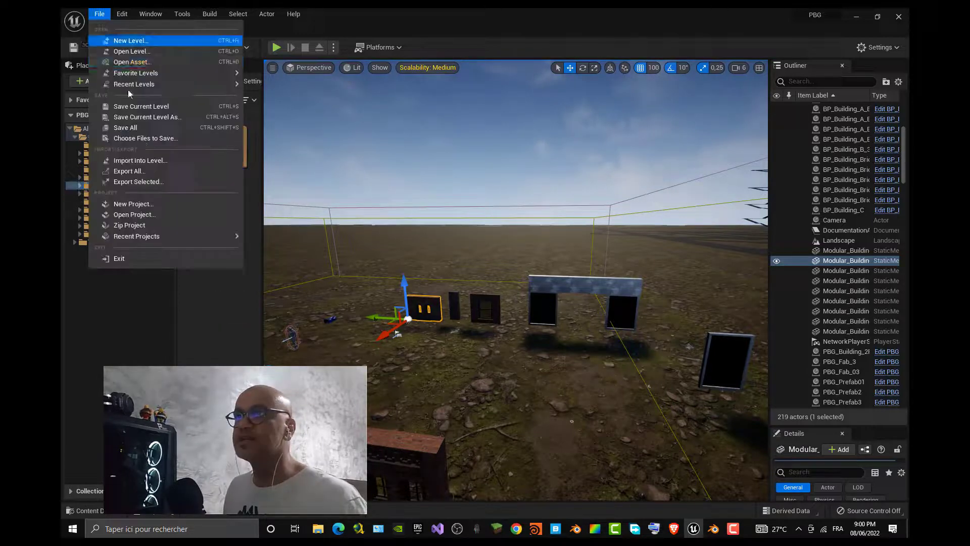
click(186, 161)
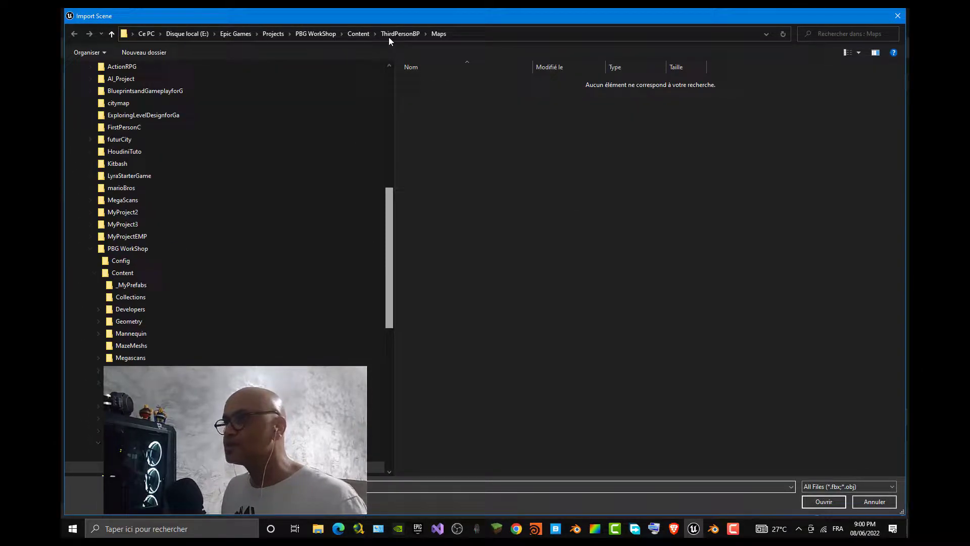
drag(391, 190, 392, 80)
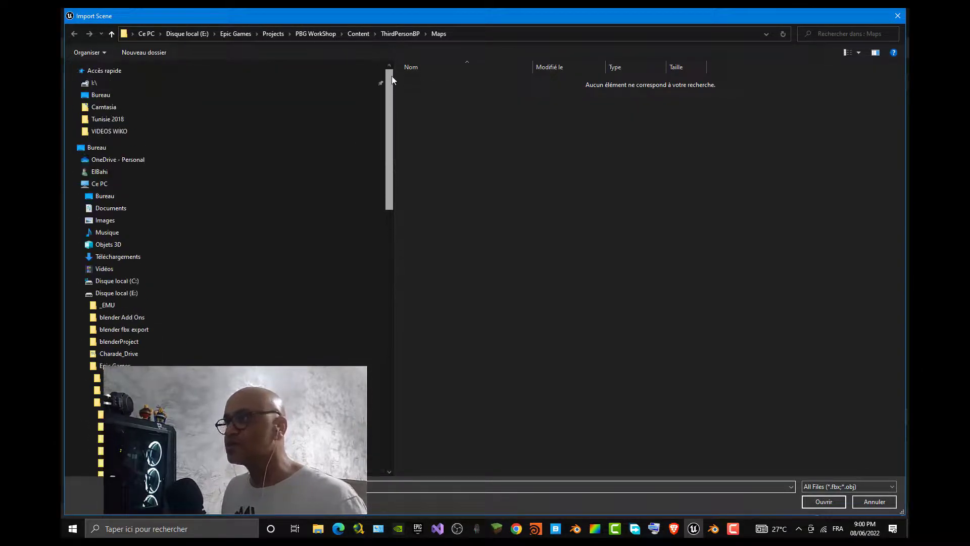
click(114, 96)
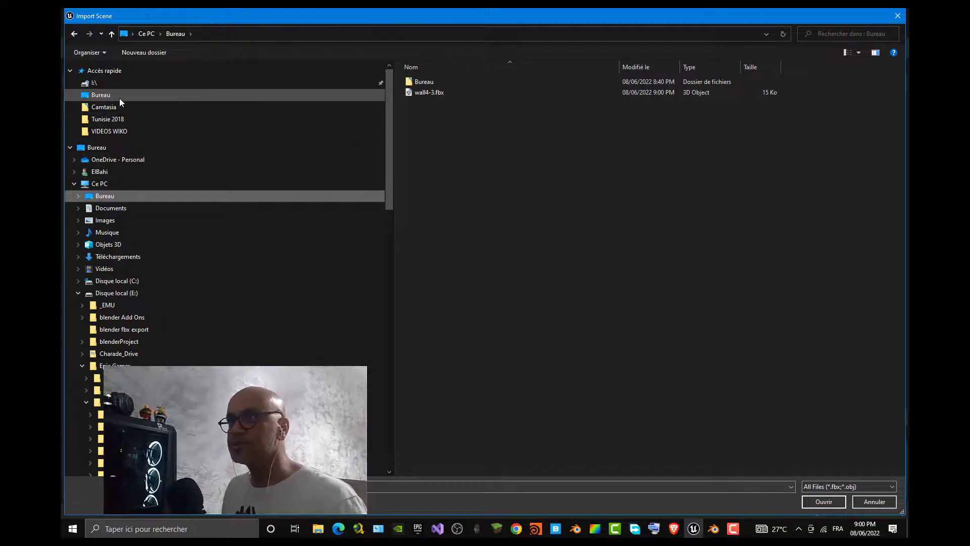
click(444, 94)
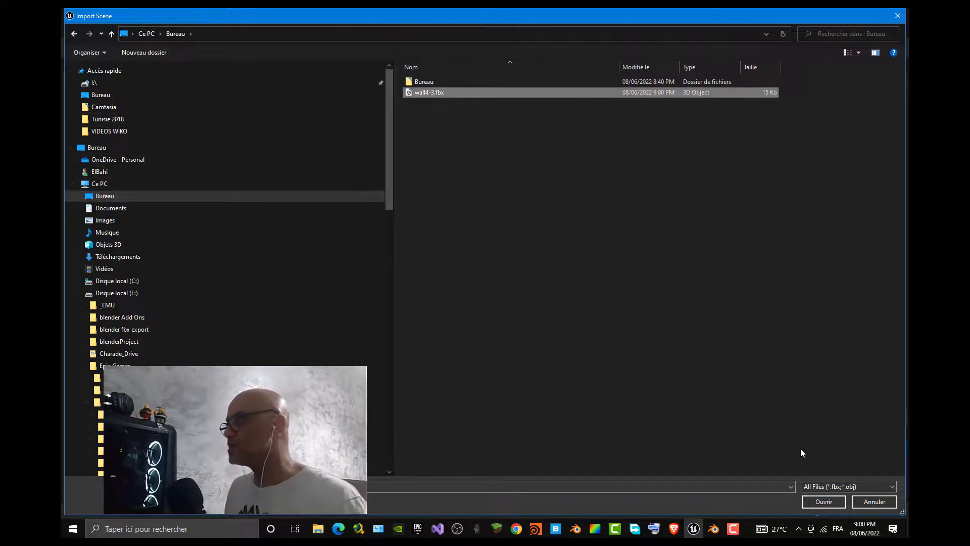
click(820, 501)
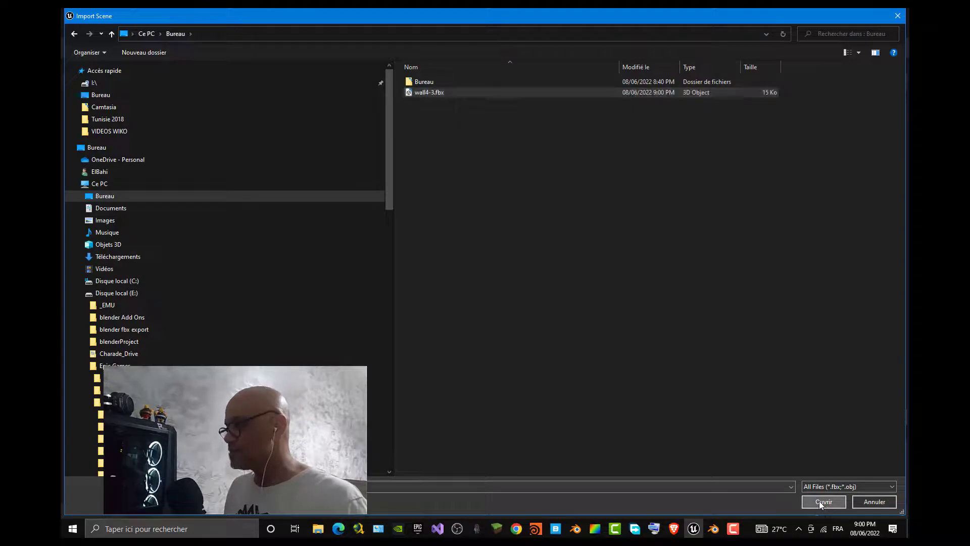
- Import into the Meshs folder with Create Level Actors as the hierarchy type
click(411, 245)
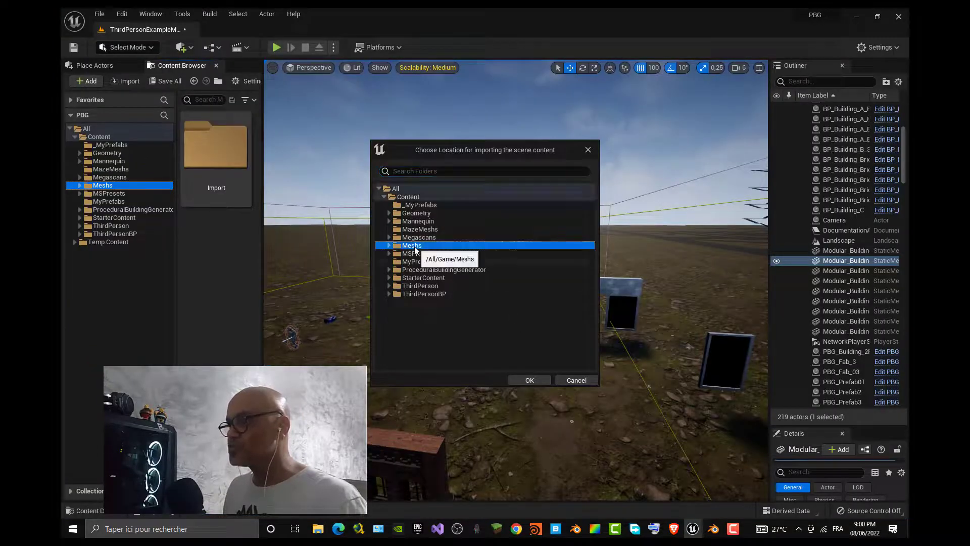
click(528, 380)
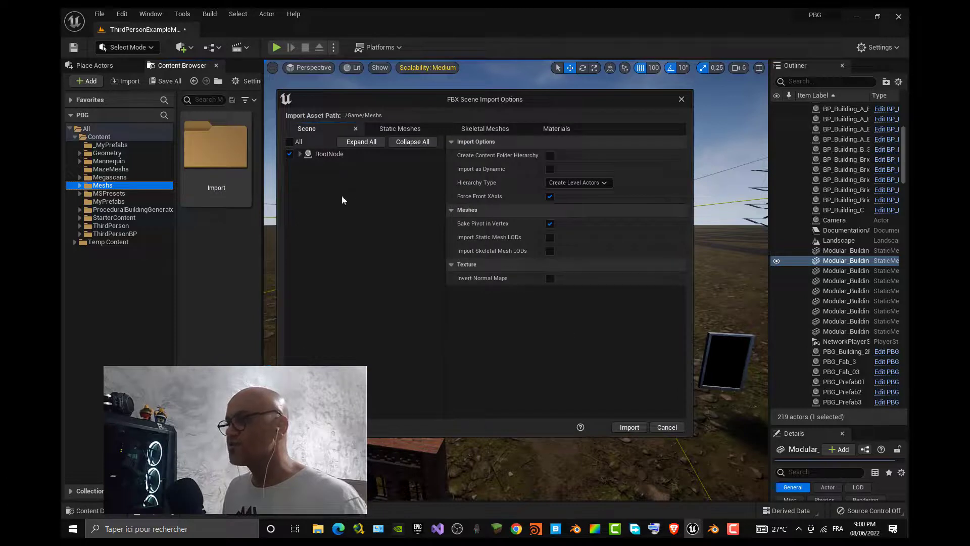
click(300, 154)
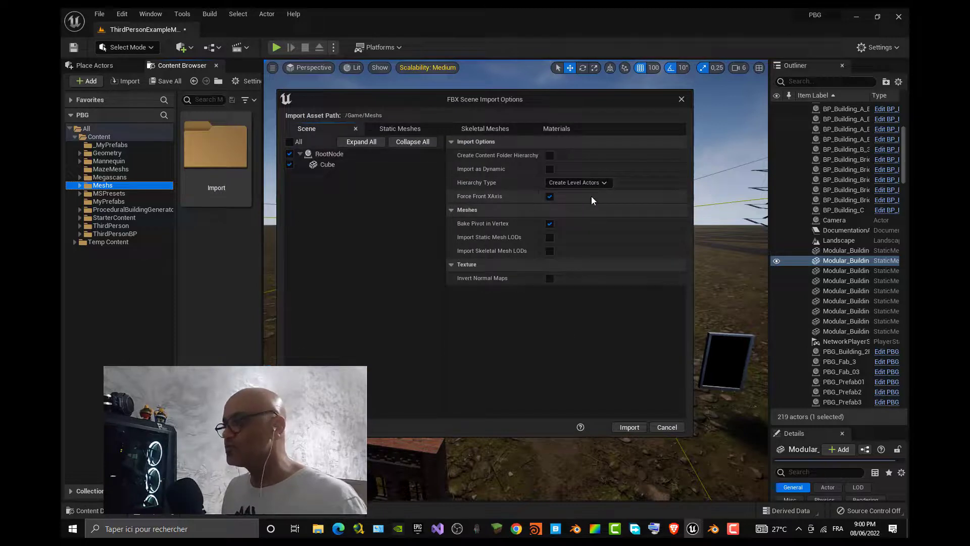
click(598, 183)
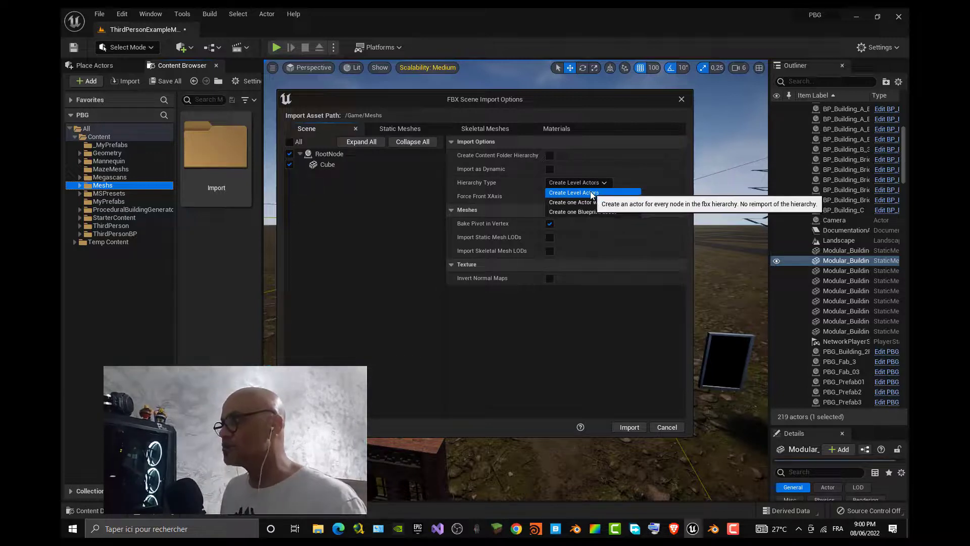
click(591, 193)
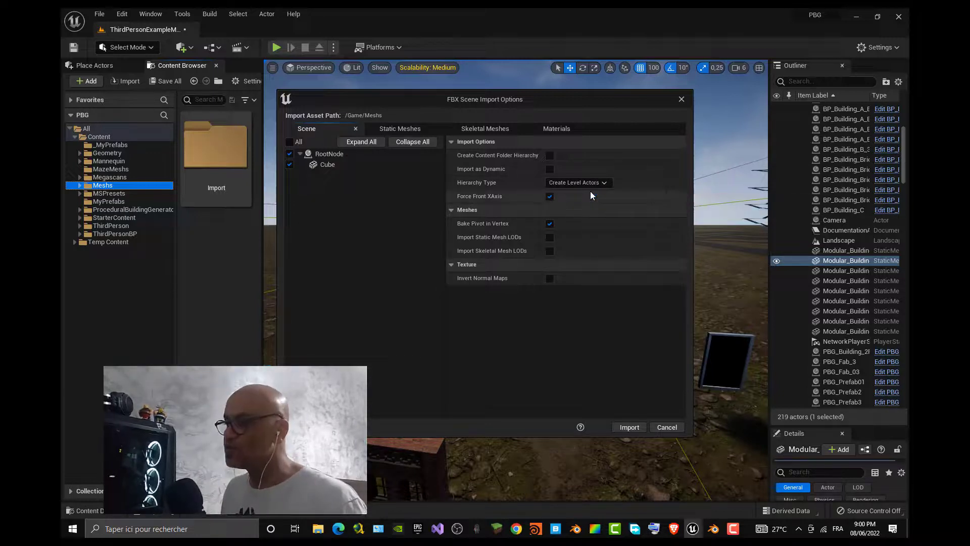
click(549, 197)
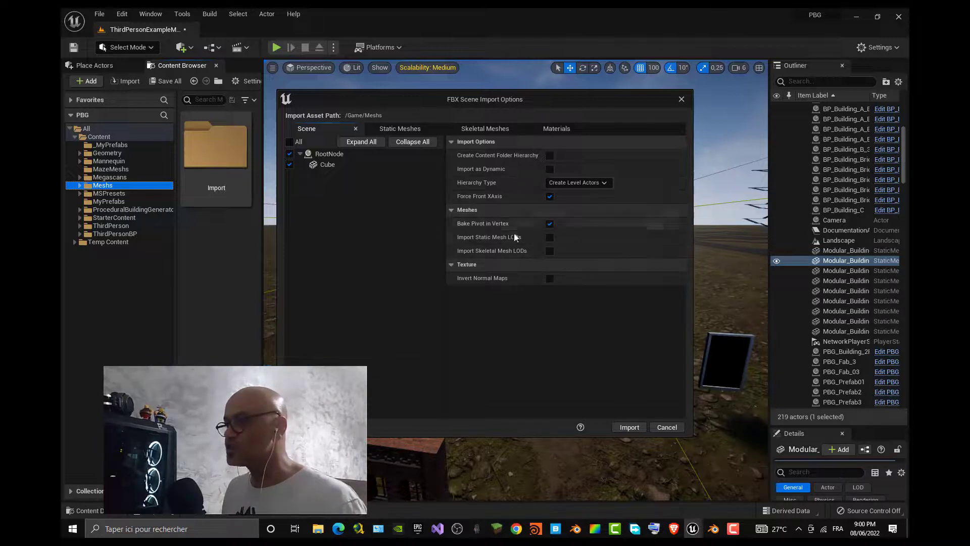
- Exclude the wall's Material from creation in the Materials tab, returning to Scene options
click(399, 128)
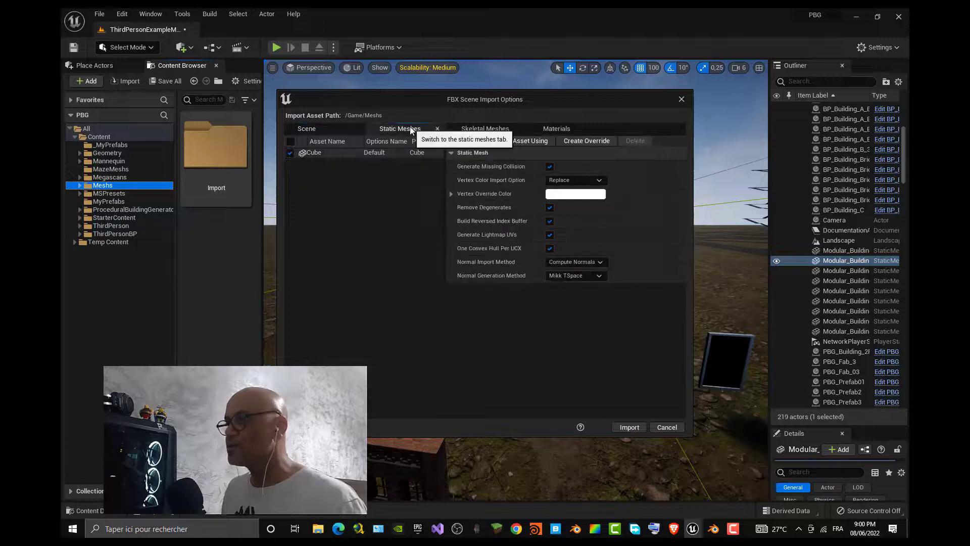
click(509, 128)
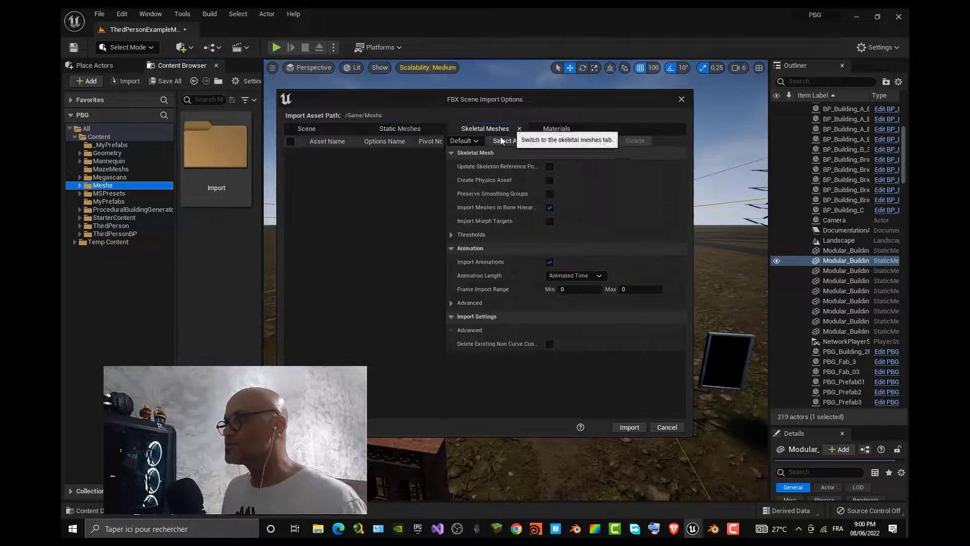
click(573, 129)
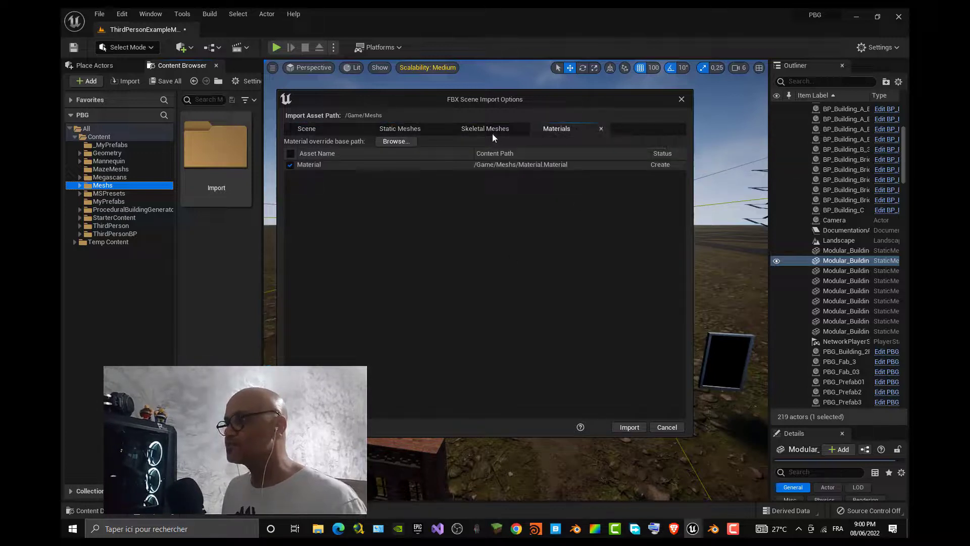
click(292, 165)
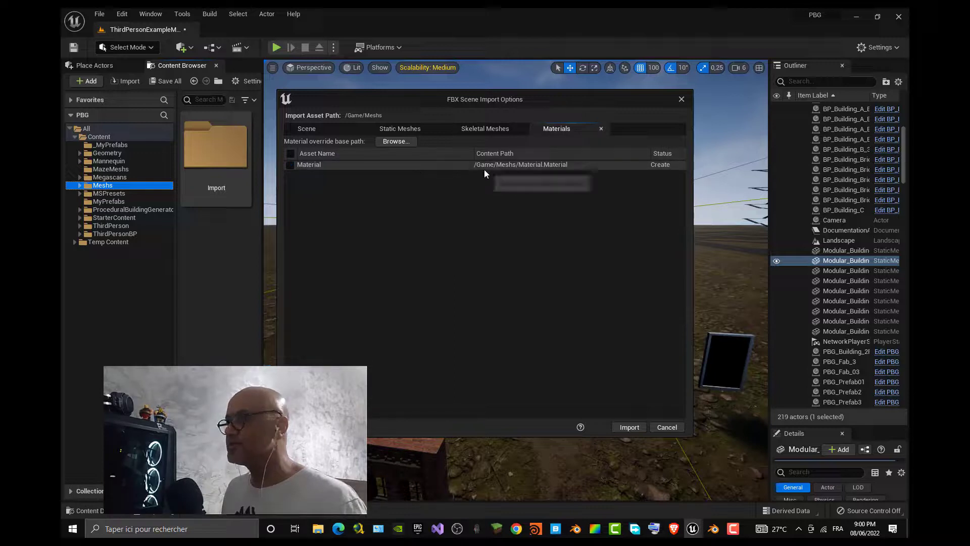
click(303, 129)
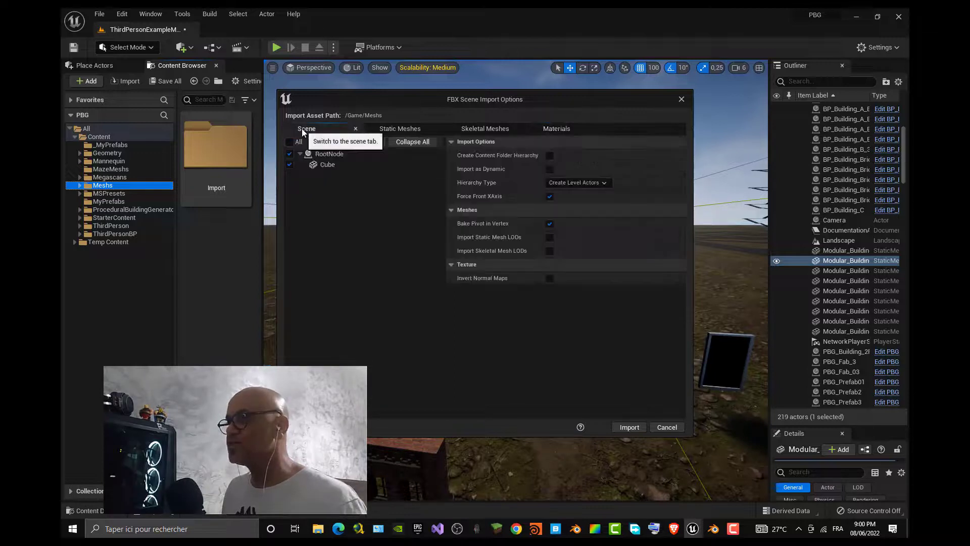
- Import the wall, raise the Cube actor along Z and frame it in the viewport
click(620, 427)
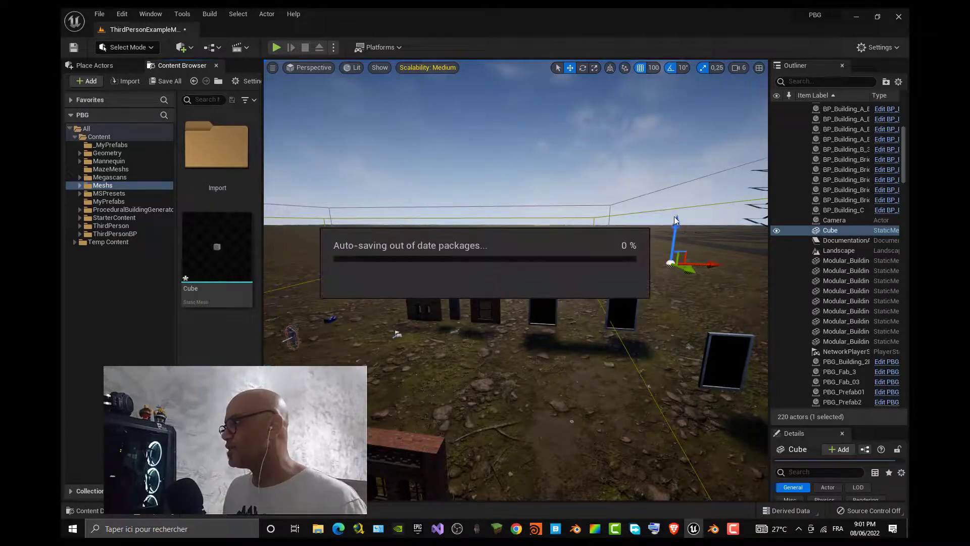
drag(677, 226, 675, 168)
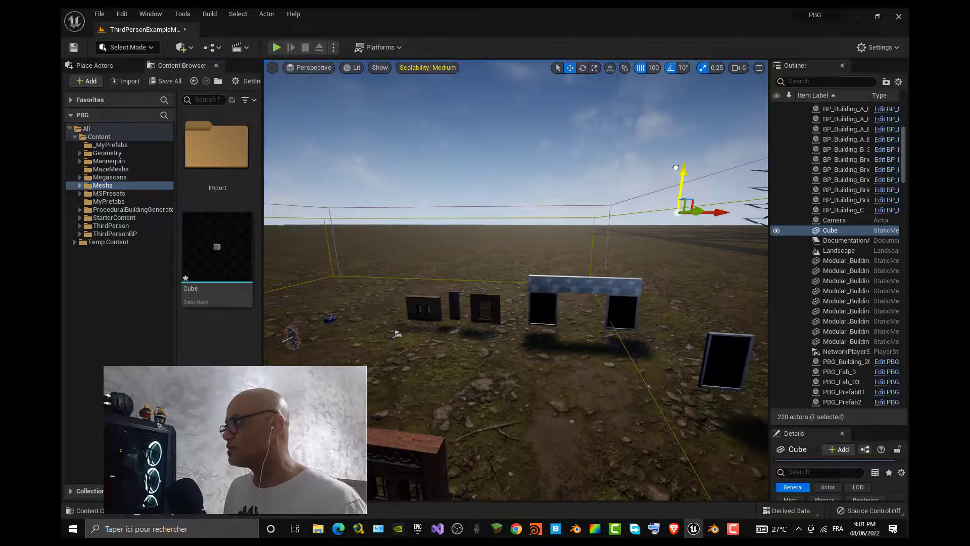
double_click(812, 230)
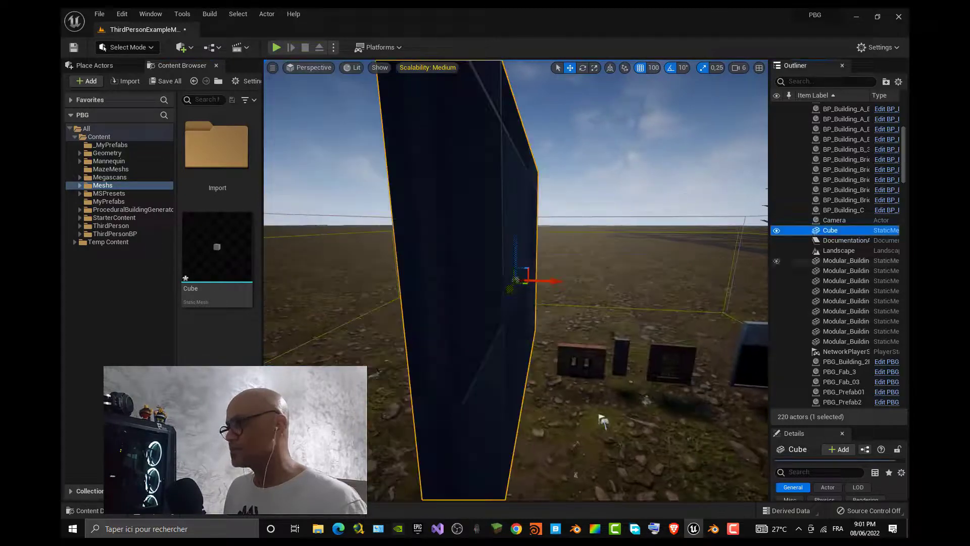
scroll(601, 320, down, 5)
mouse_move(601, 319)
right_down()
mouse_move(581, 319)
mouse_move(606, 319)
right_up()
right_drag(391, 335, 656, 448)
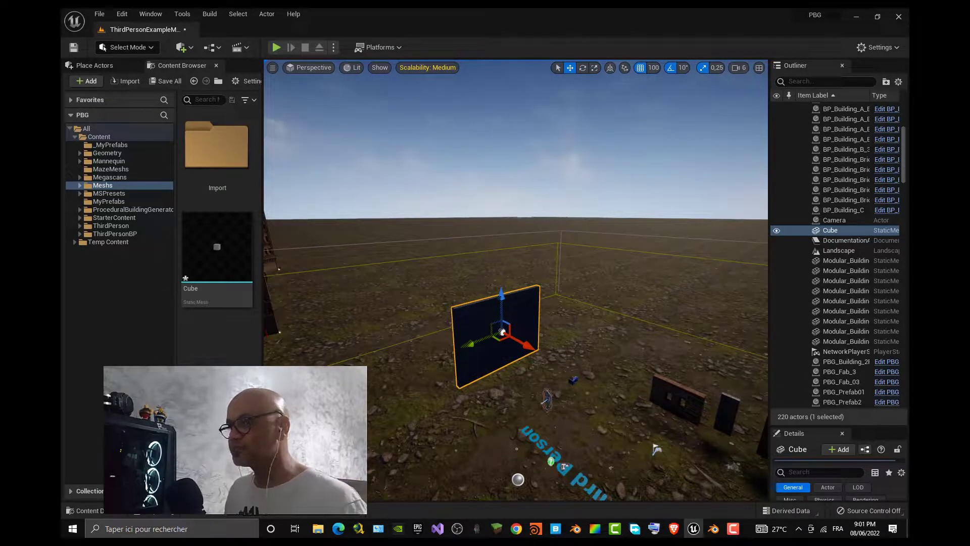